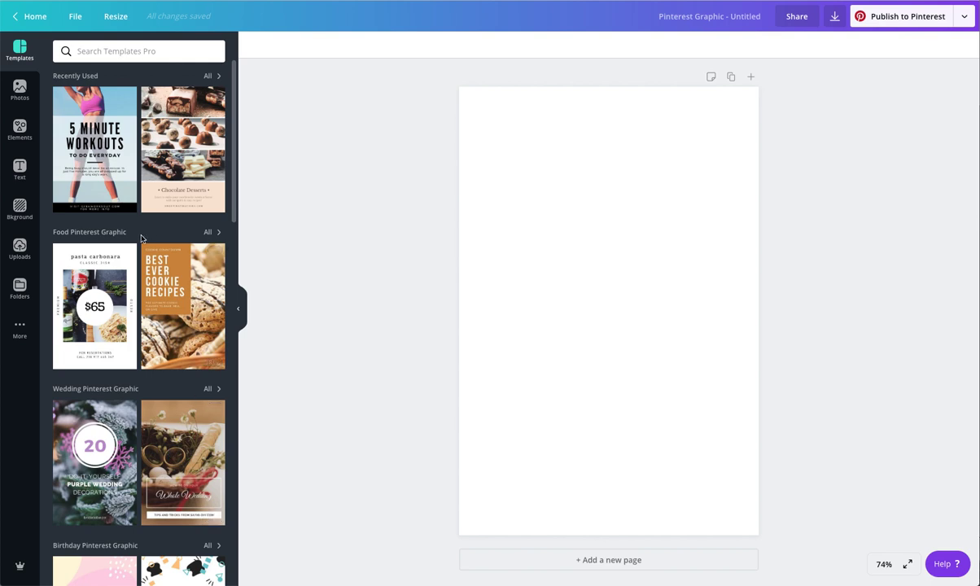
Scroll through the Templates panel to find the 5 Minute Workouts template.
{"action": "scroll", "coordinate": [141, 238], "scroll_direction": "down", "scroll_amount": 10}
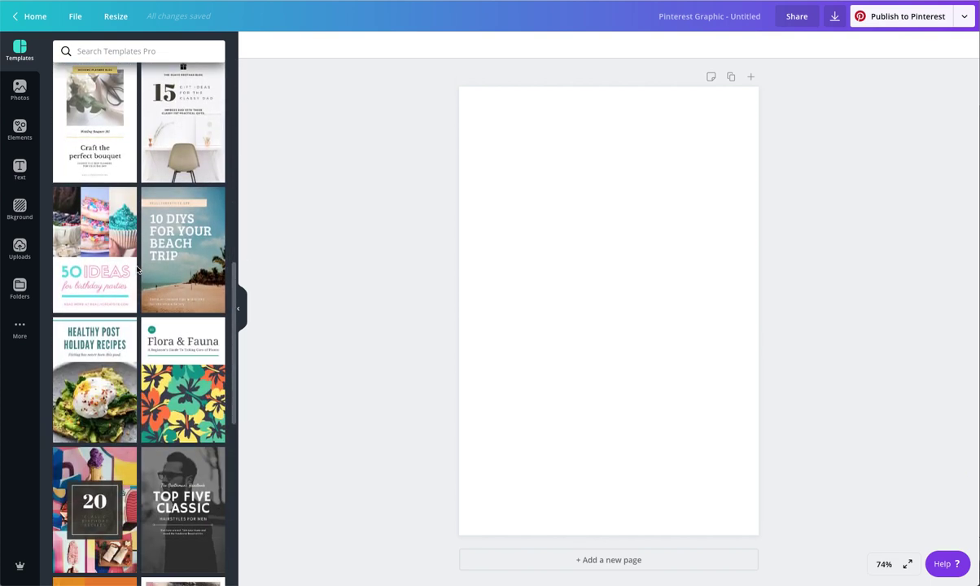
{"action": "scroll", "coordinate": [137, 270], "scroll_direction": "down", "scroll_amount": 5}
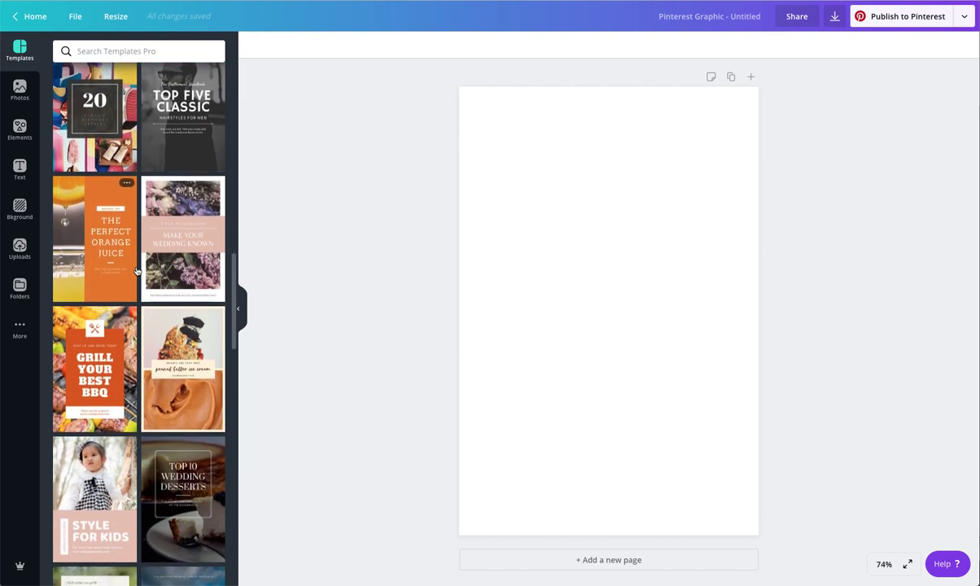
{"action": "scroll", "coordinate": [137, 270], "scroll_direction": "down", "scroll_amount": 4}
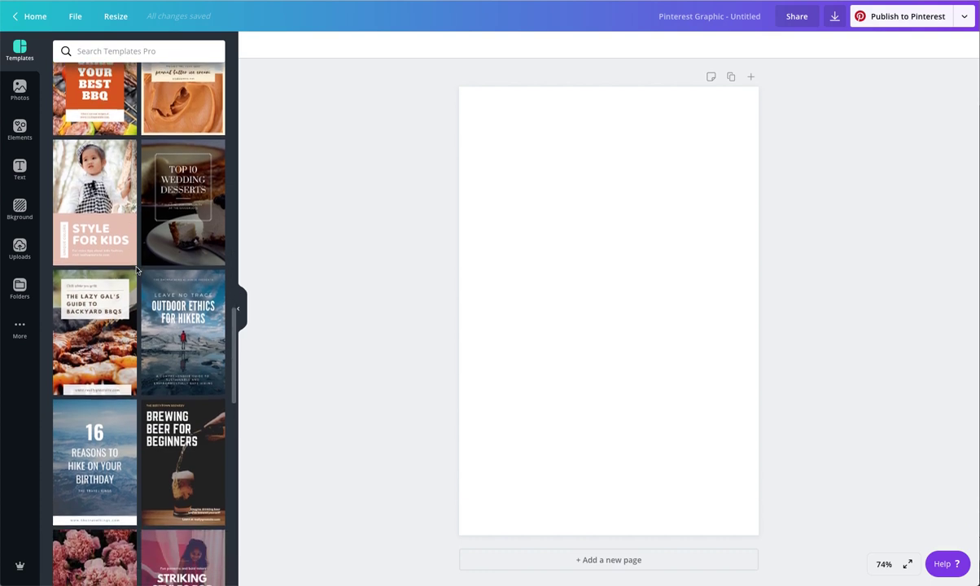
{"action": "scroll", "coordinate": [138, 270], "scroll_direction": "up", "scroll_amount": 2}
{"action": "scroll", "coordinate": [138, 270], "scroll_direction": "down", "scroll_amount": 5}
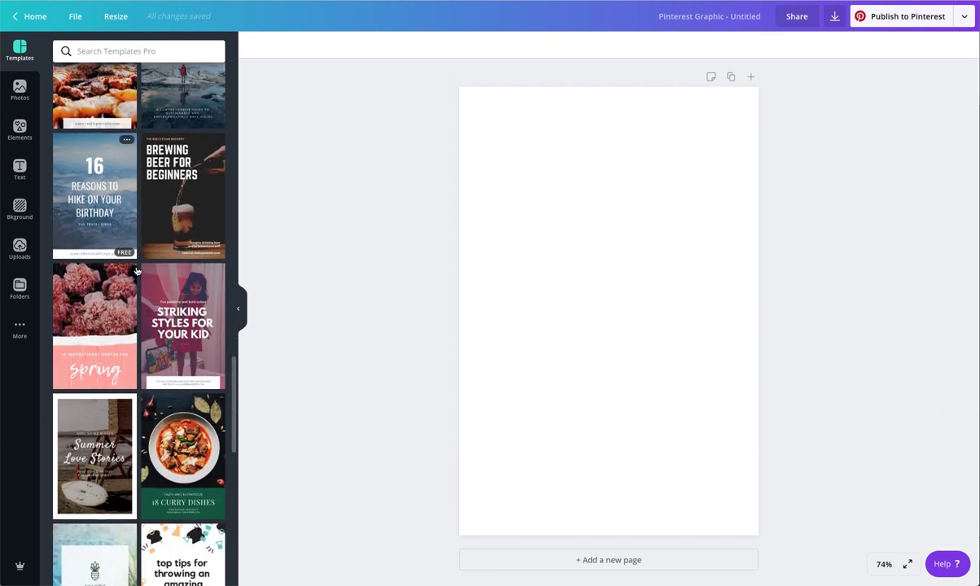
{"action": "scroll", "coordinate": [138, 271], "scroll_direction": "down", "scroll_amount": 5}
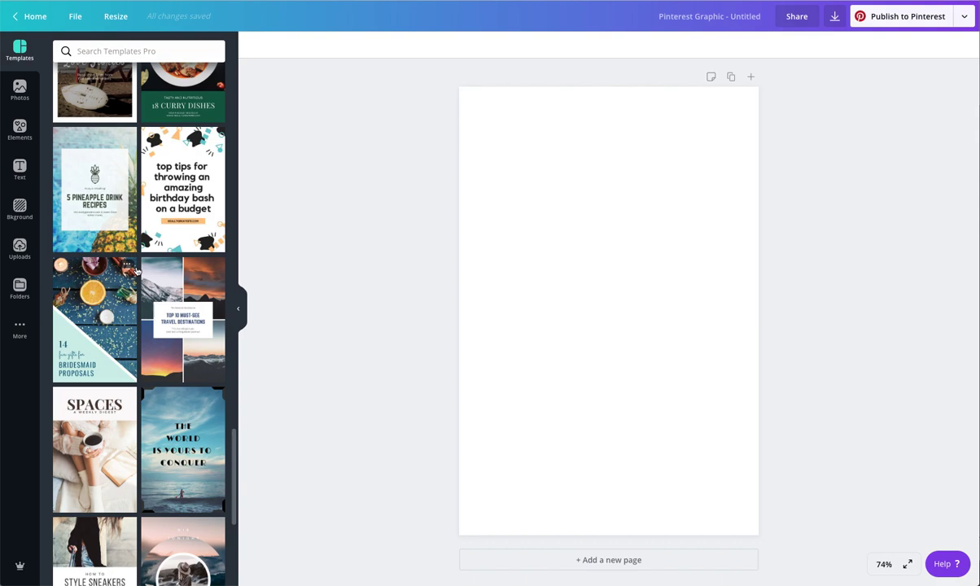
{"action": "scroll", "coordinate": [138, 270], "scroll_direction": "down", "scroll_amount": 2}
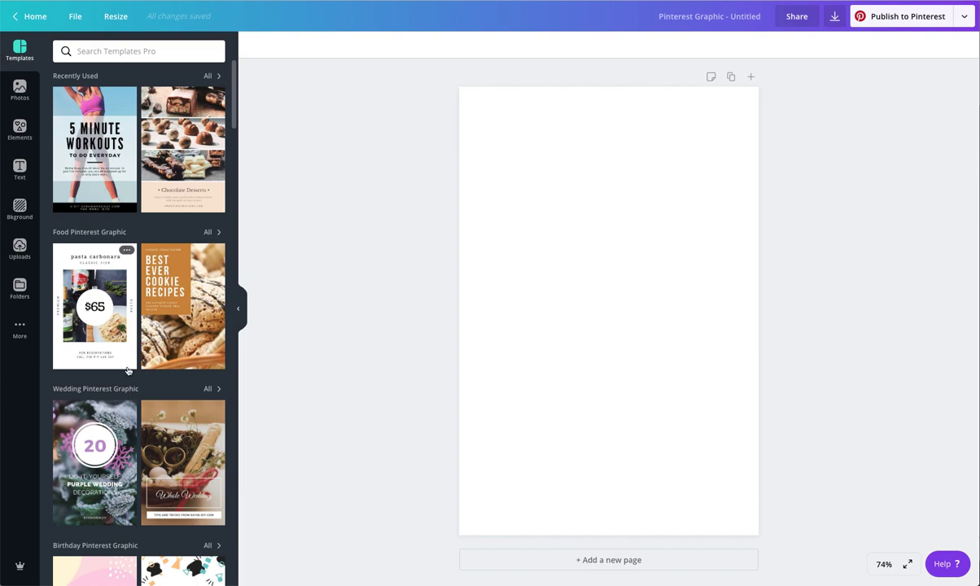
{"action": "scroll", "coordinate": [130, 367], "scroll_direction": "down", "scroll_amount": 5}
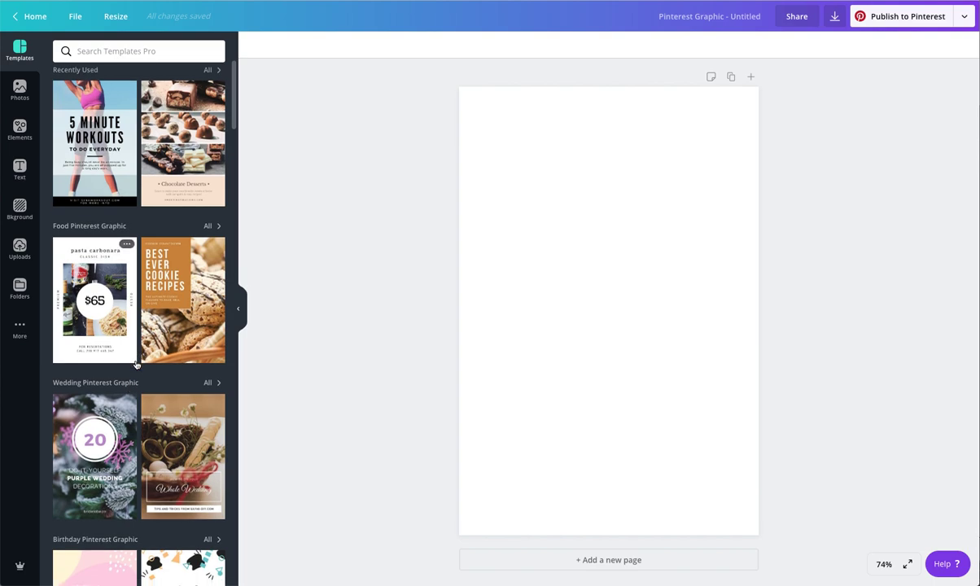
{"action": "scroll", "coordinate": [135, 365], "scroll_direction": "down", "scroll_amount": 10}
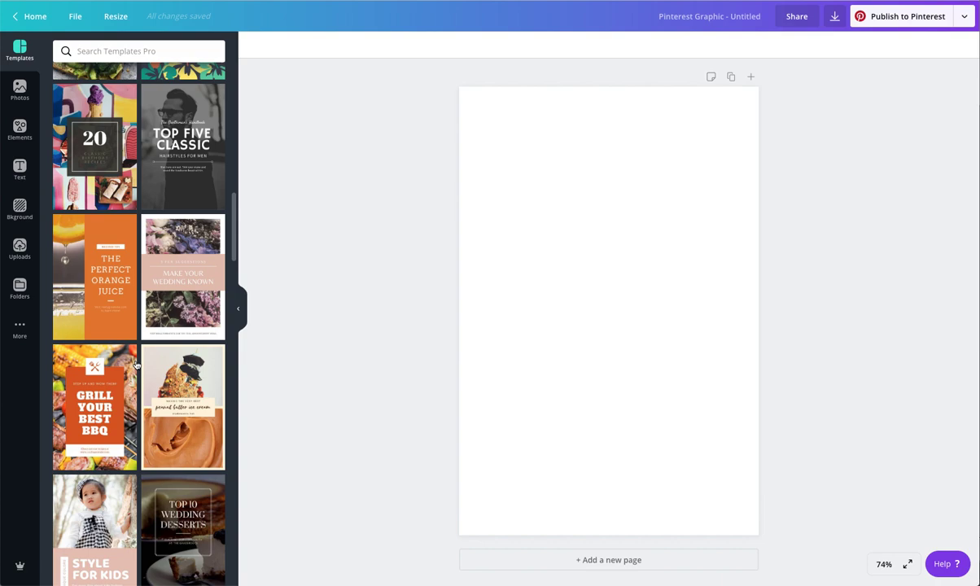
{"action": "scroll", "coordinate": [136, 365], "scroll_direction": "down", "scroll_amount": 1}
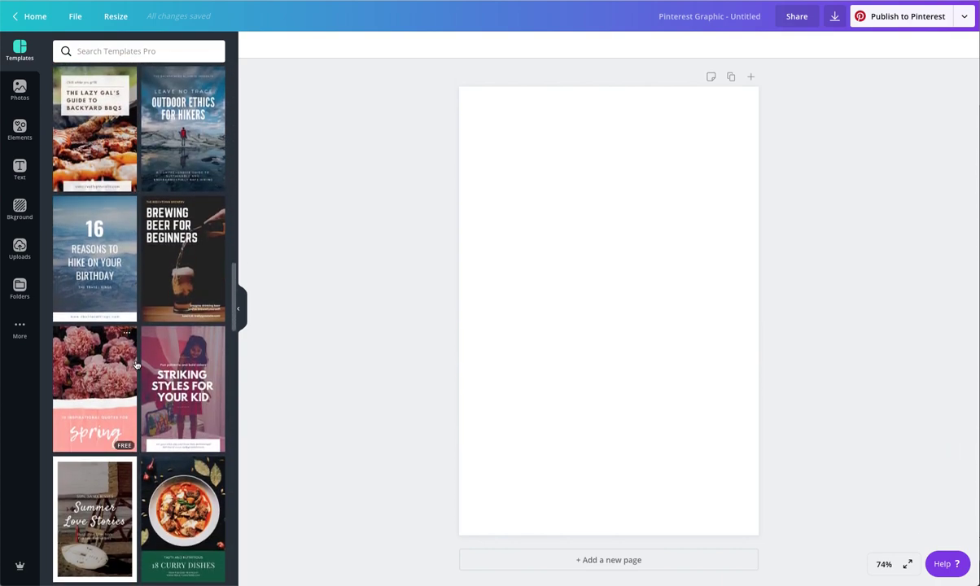
{"action": "scroll", "coordinate": [136, 365], "scroll_direction": "up", "scroll_amount": 15}
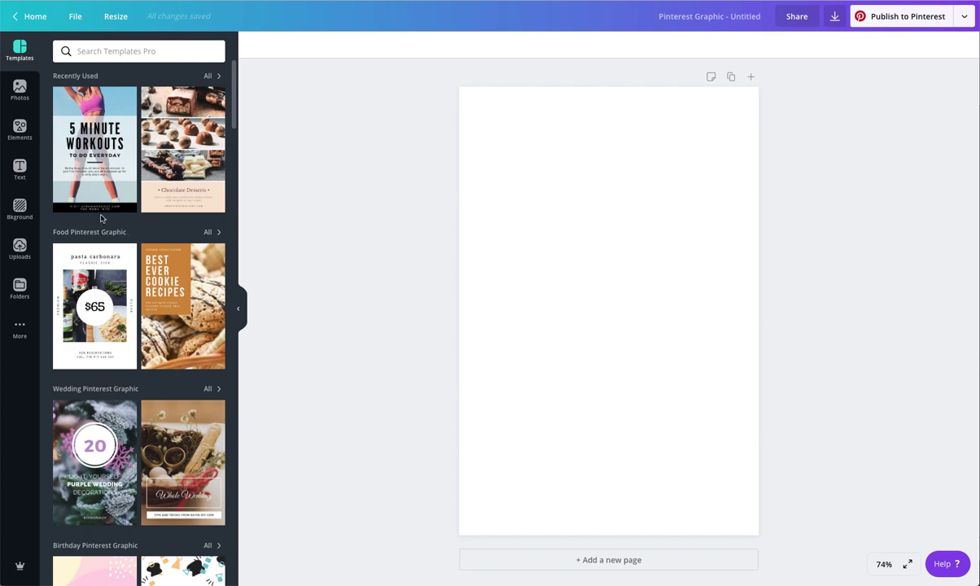
Apply the 5 Minute Workouts template to the blank Pinterest page.
{"action": "left_click", "coordinate": [89, 104]}
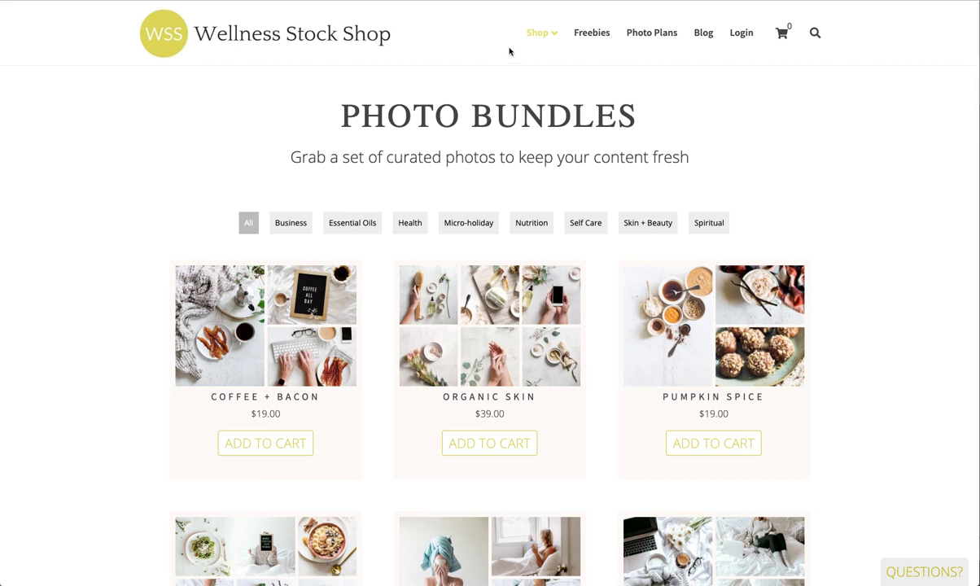
{"action": "mouse_move", "coordinate": [529, 37]}
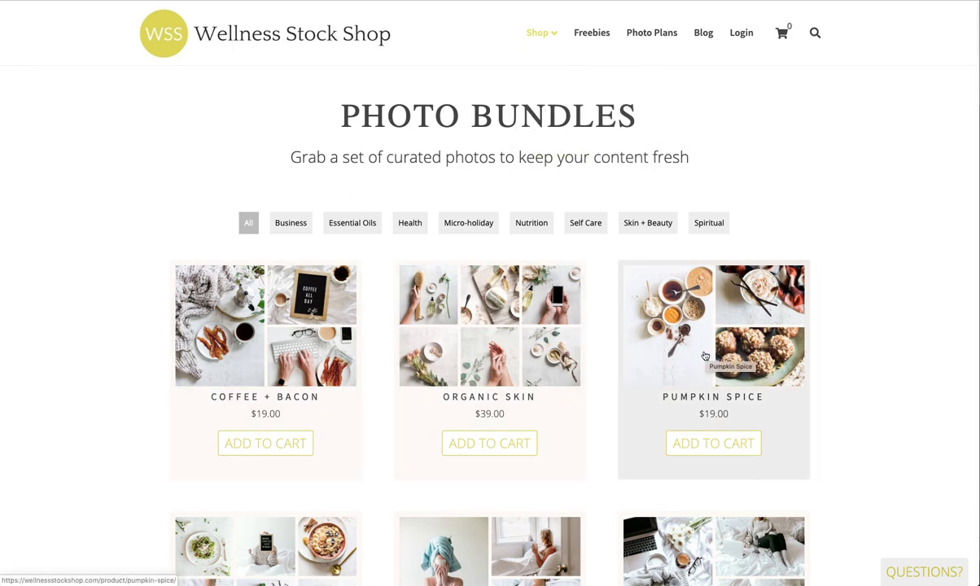
Open the Pumpkin Spice photo bundle and scroll past Bundle Info to the Included Images grid.
{"action": "left_click", "coordinate": [676, 349]}
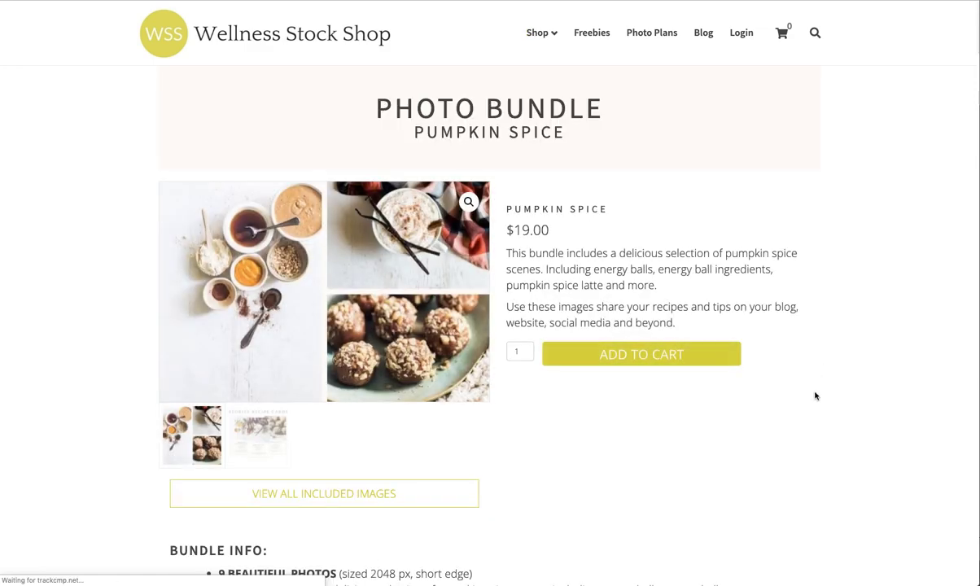
{"action": "scroll", "coordinate": [847, 442], "scroll_direction": "down", "scroll_amount": 2}
{"action": "scroll", "coordinate": [847, 442], "scroll_direction": "down", "scroll_amount": 5}
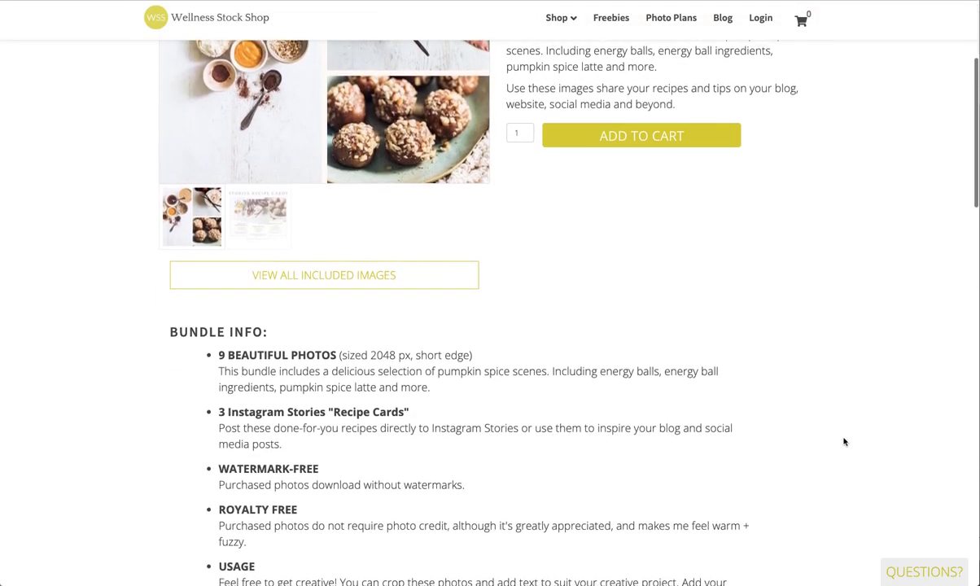
{"action": "scroll", "coordinate": [834, 436], "scroll_direction": "down", "scroll_amount": 3}
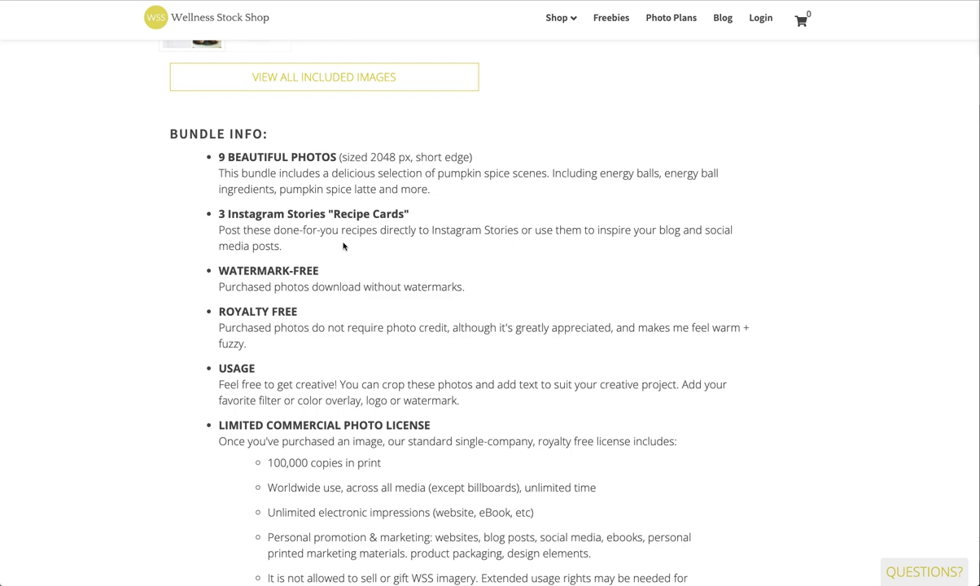
{"action": "scroll", "coordinate": [343, 246], "scroll_direction": "down", "scroll_amount": 3}
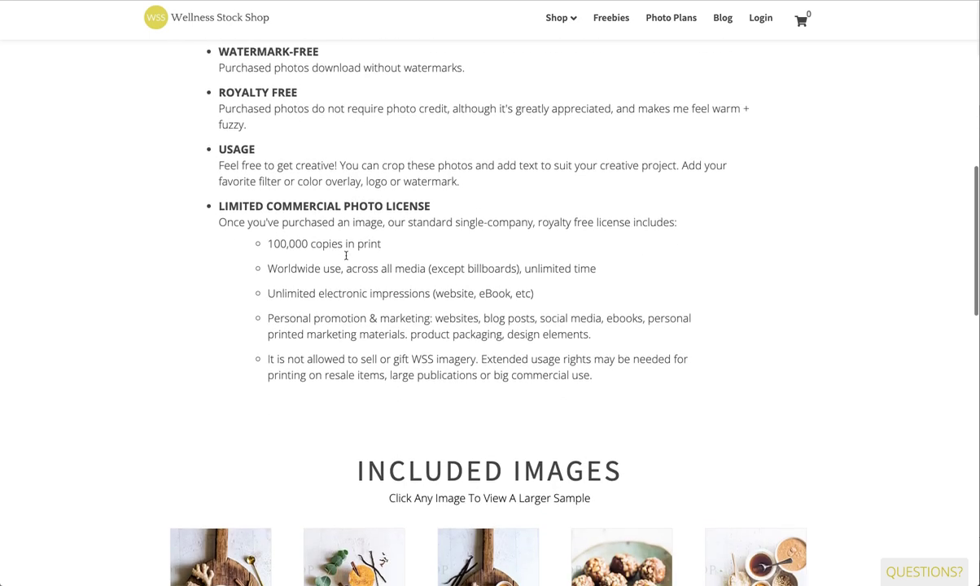
{"action": "scroll", "coordinate": [345, 255], "scroll_direction": "down", "scroll_amount": 3}
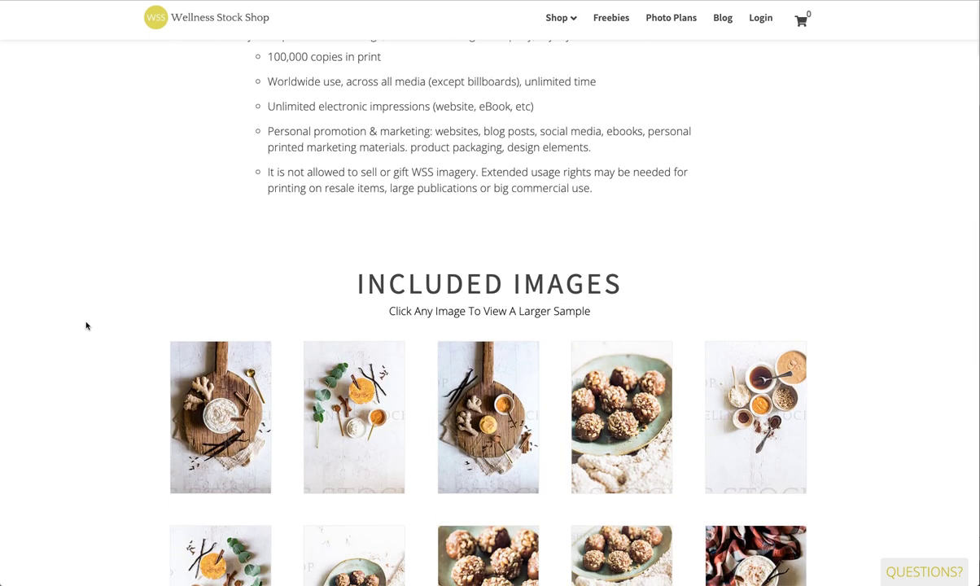
{"action": "scroll", "coordinate": [86, 325], "scroll_direction": "down", "scroll_amount": 4}
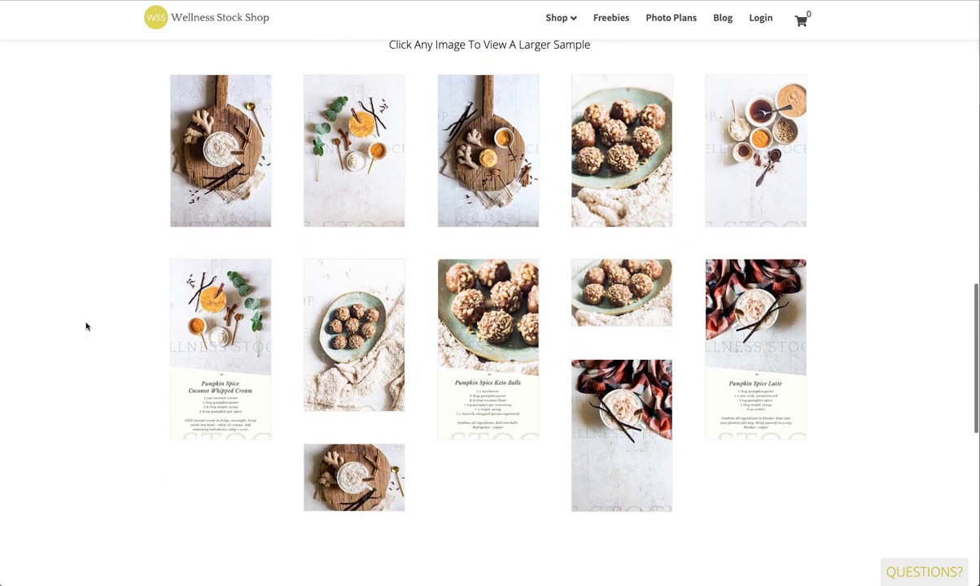
{"action": "scroll", "coordinate": [87, 326], "scroll_direction": "down", "scroll_amount": 1}
{"action": "scroll", "coordinate": [85, 327], "scroll_direction": "up", "scroll_amount": 2}
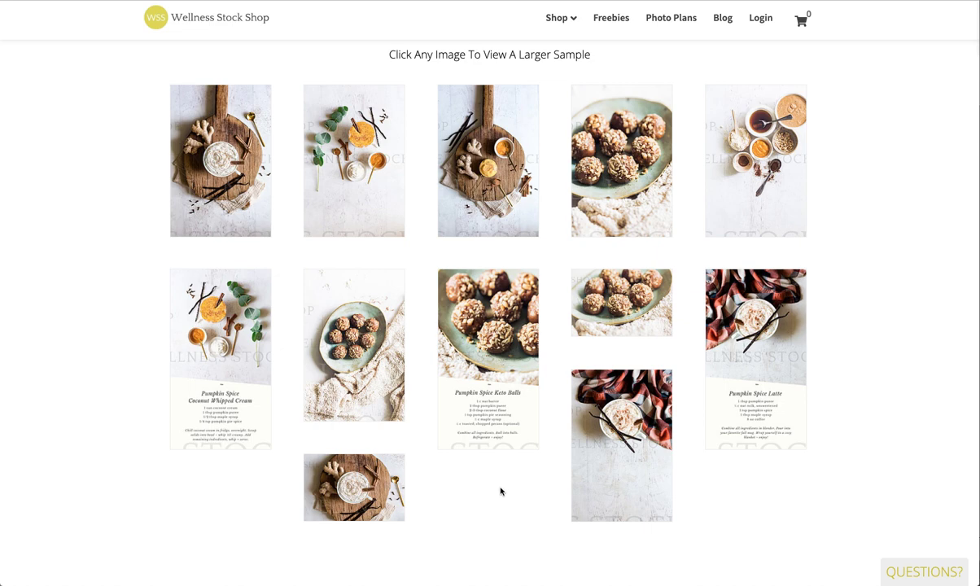
Enlarge the Pumpkin Spice Keto Balls sample image in the lightbox.
{"action": "left_click", "coordinate": [481, 330]}
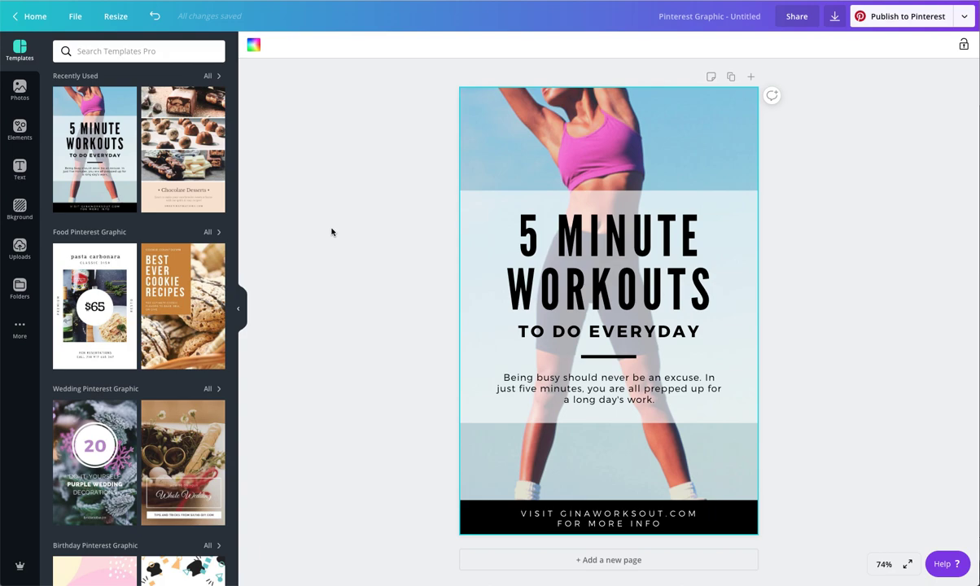
Delete the workout photo and drag the uploaded energy balls photo in as the page background.
{"action": "left_click", "coordinate": [543, 138]}
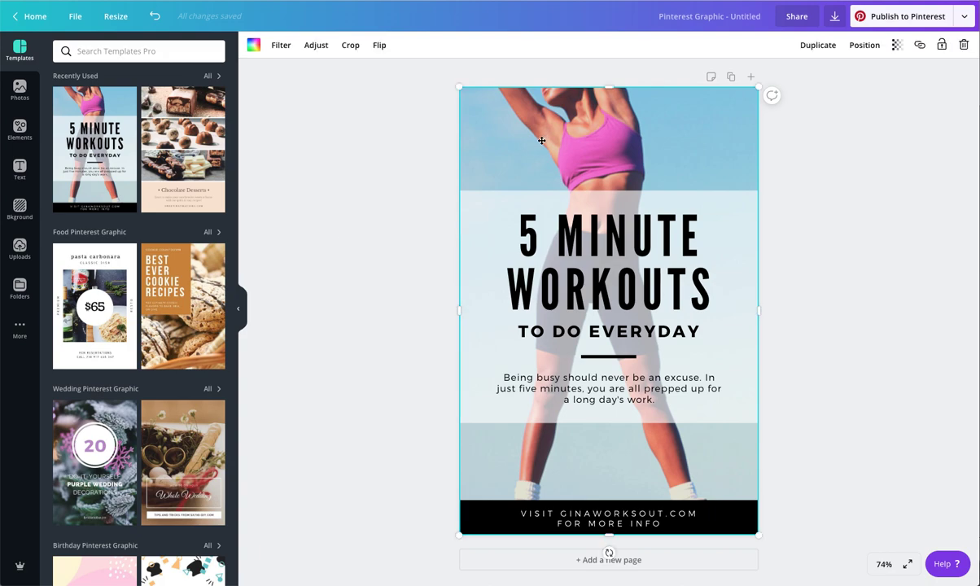
{"action": "key", "text": "Delete"}
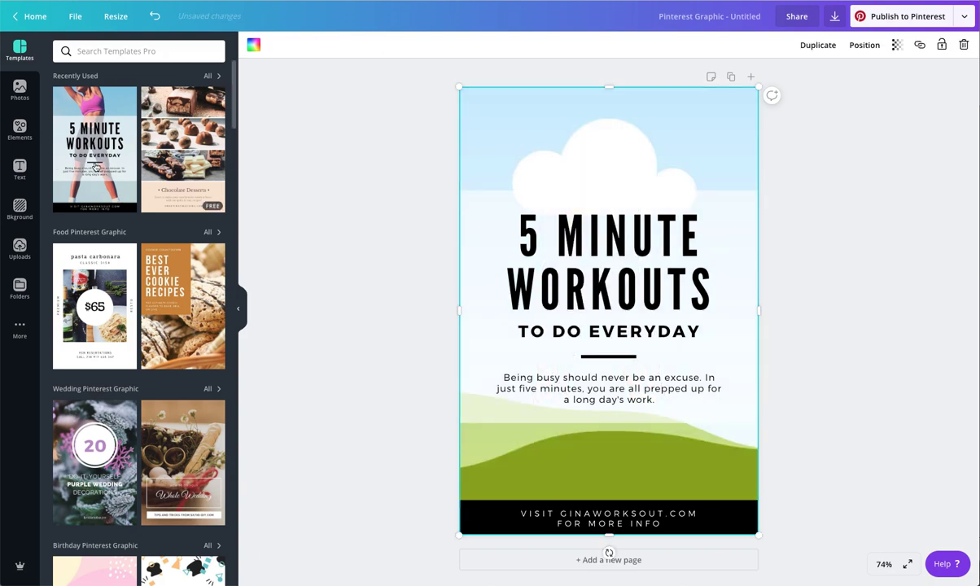
{"action": "left_click", "coordinate": [22, 252]}
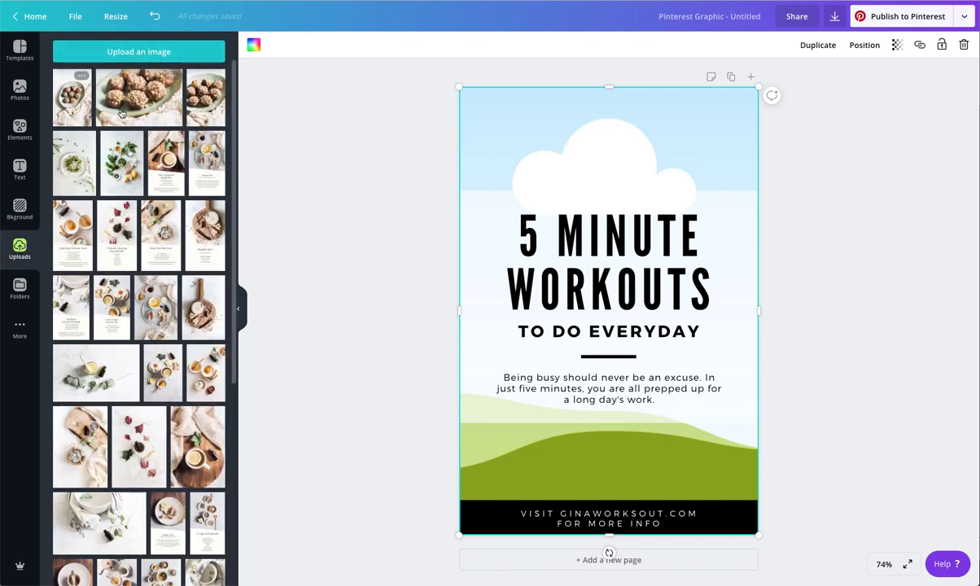
{"action": "left_click", "coordinate": [65, 93]}
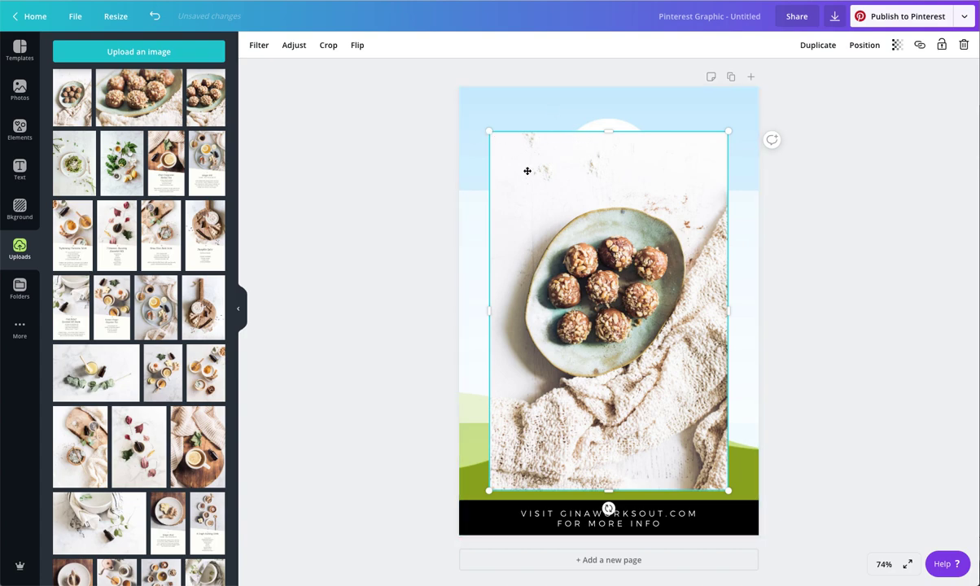
{"action": "left_click_drag", "start_coordinate": [527, 171], "coordinate": [528, 124]}
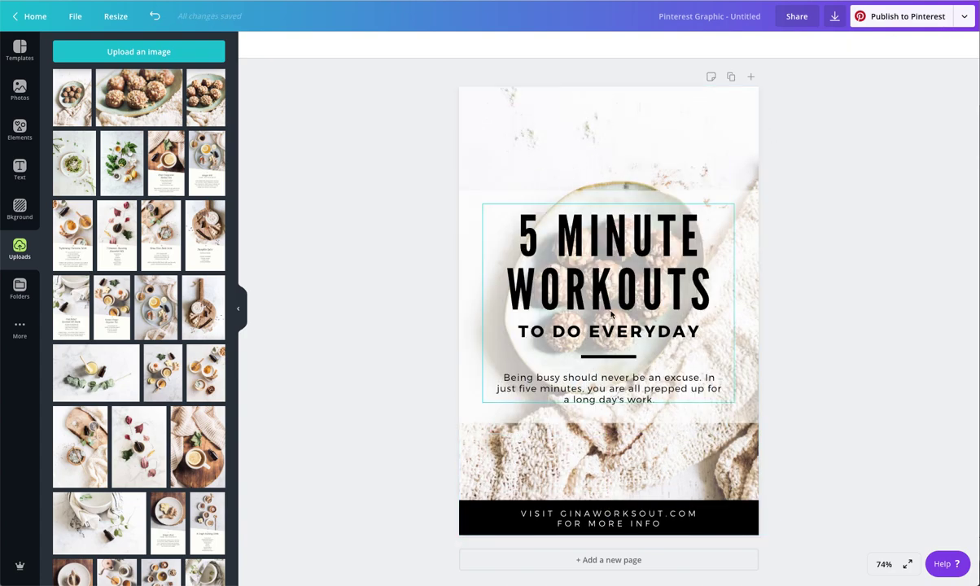
Crop the keto balls photo, enlarging it and centring the plate at 25% zoom.
{"action": "double_click", "coordinate": [561, 145]}
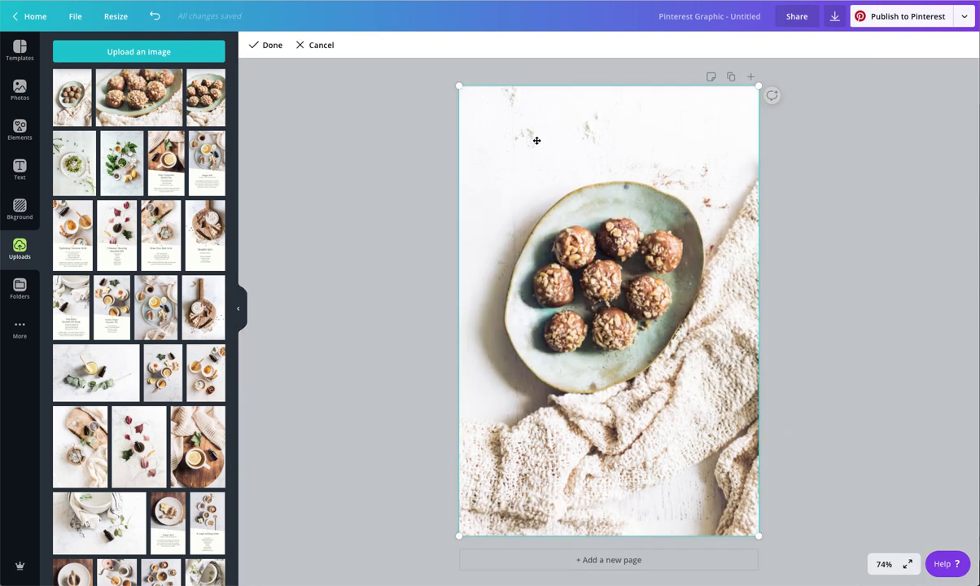
{"action": "left_click_drag", "start_coordinate": [459, 86], "coordinate": [319, 18]}
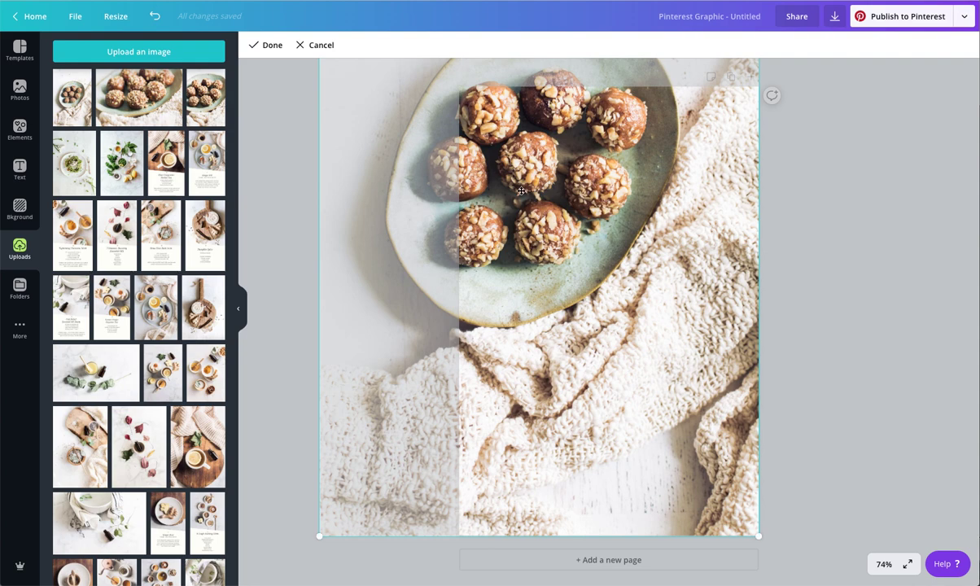
{"action": "left_click_drag", "start_coordinate": [528, 199], "coordinate": [580, 265]}
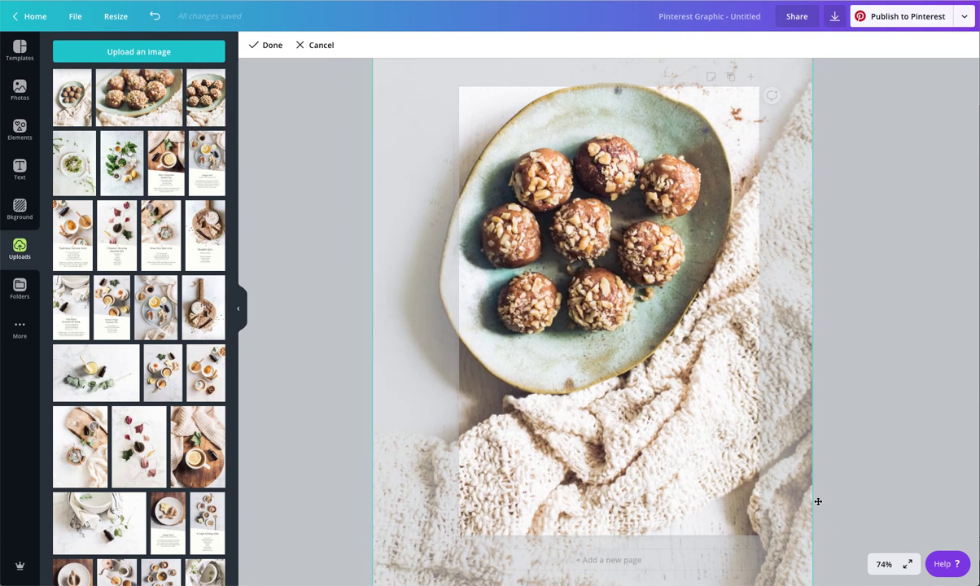
{"action": "left_click", "coordinate": [883, 563]}
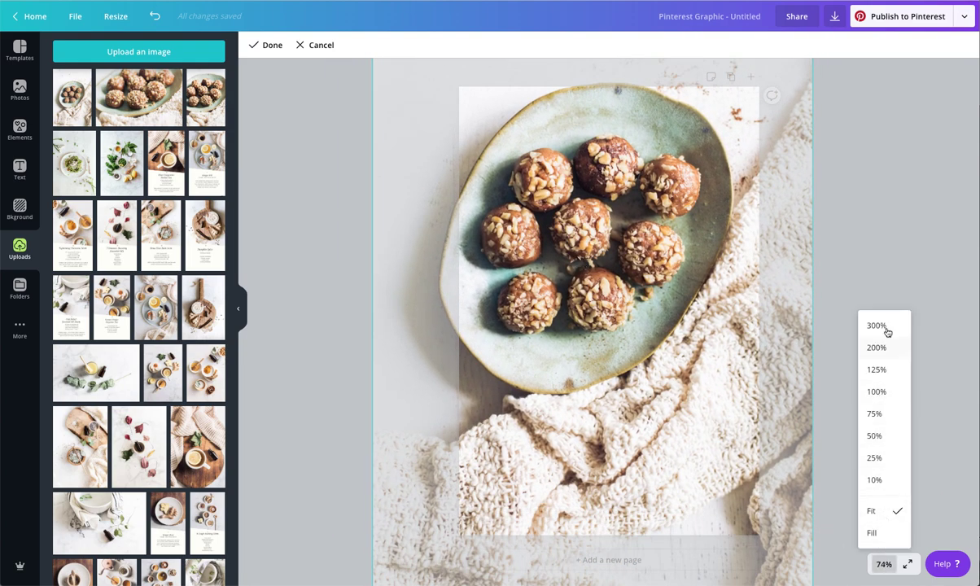
{"action": "left_click", "coordinate": [871, 459]}
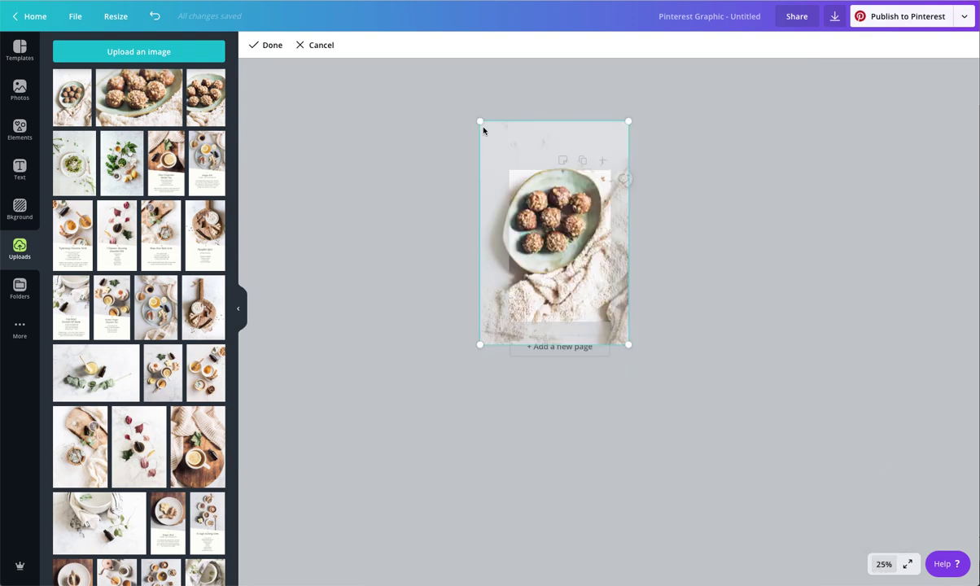
{"action": "left_click_drag", "start_coordinate": [480, 120], "coordinate": [471, 148]}
{"action": "left_click", "coordinate": [397, 243]}
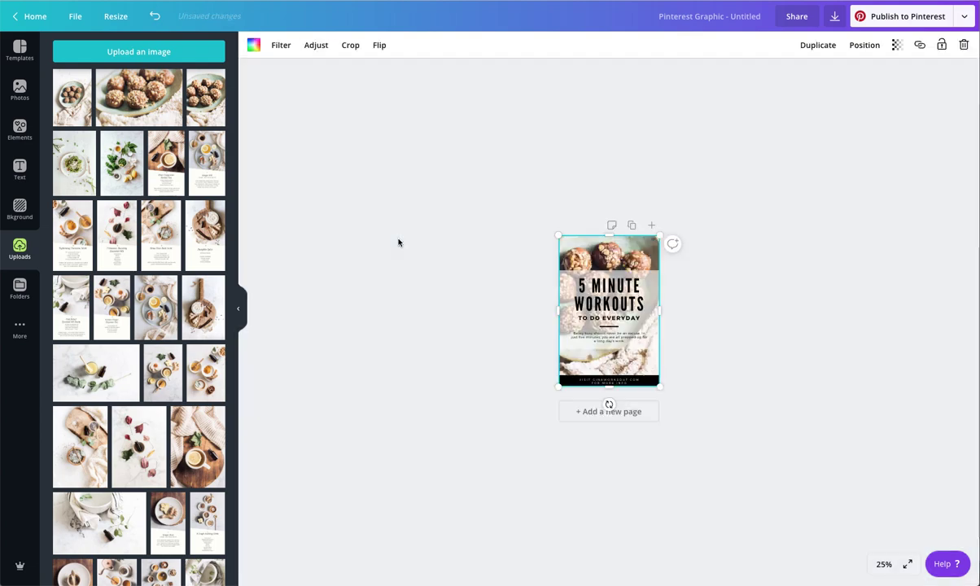
{"action": "left_click", "coordinate": [883, 564]}
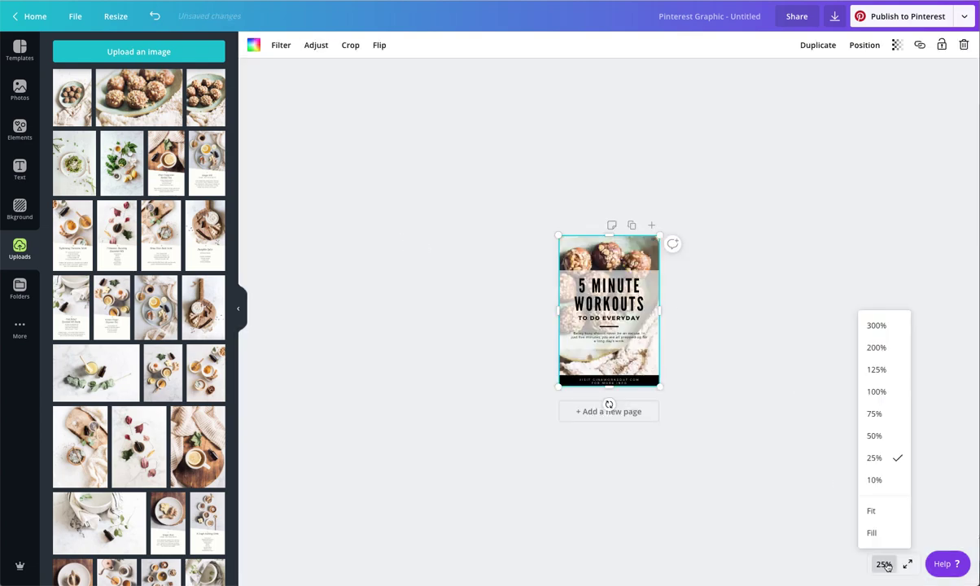
At 75% zoom, replace the 5 MINUTE WORKOUTS headline with PUMPKIN SPICE KETO BALLS.
{"action": "left_click", "coordinate": [879, 414]}
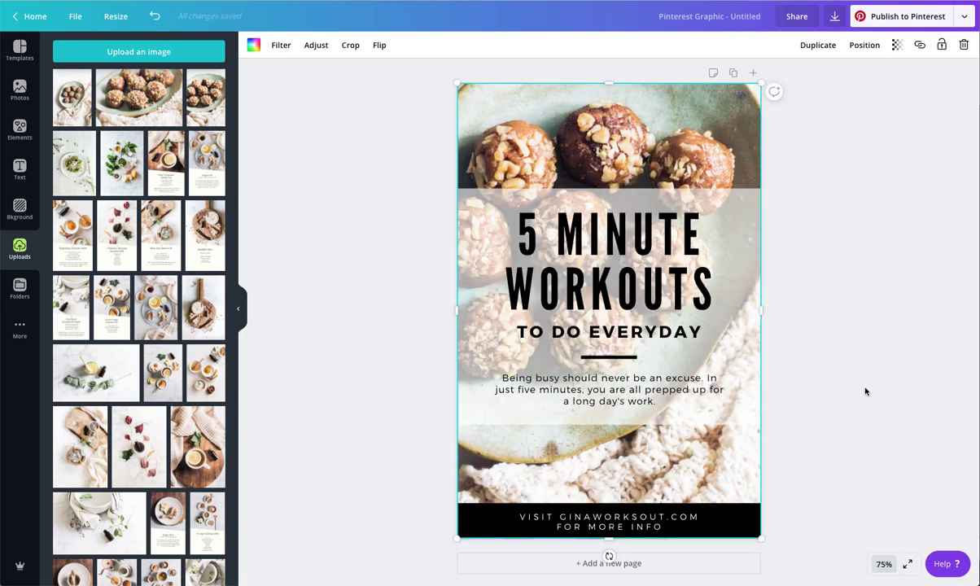
{"action": "left_click", "coordinate": [537, 238]}
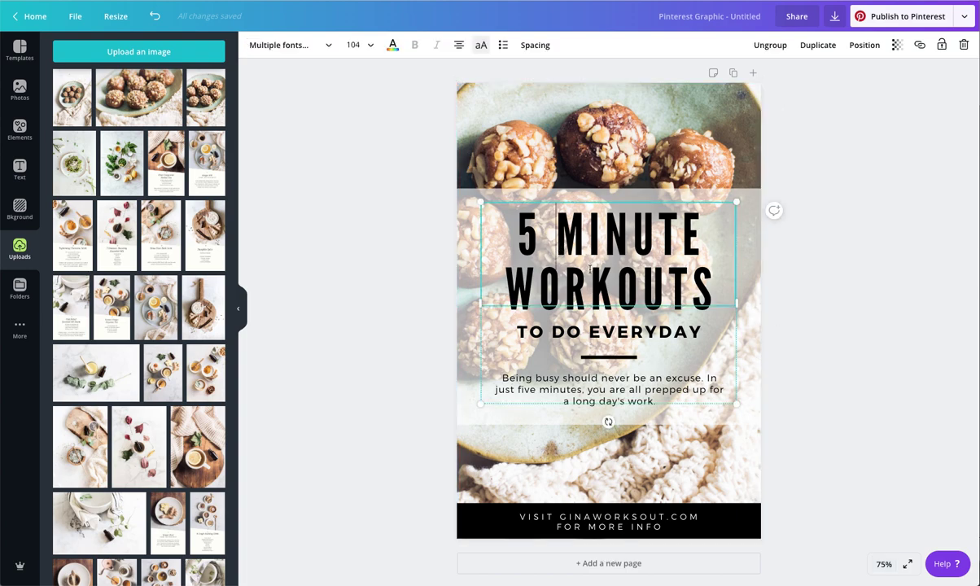
{"action": "mouse_move", "coordinate": [590, 268]}
{"action": "left_mouse_down"}
{"action": "mouse_move", "coordinate": [569, 244]}
{"action": "mouse_move", "coordinate": [592, 254]}
{"action": "left_mouse_up"}
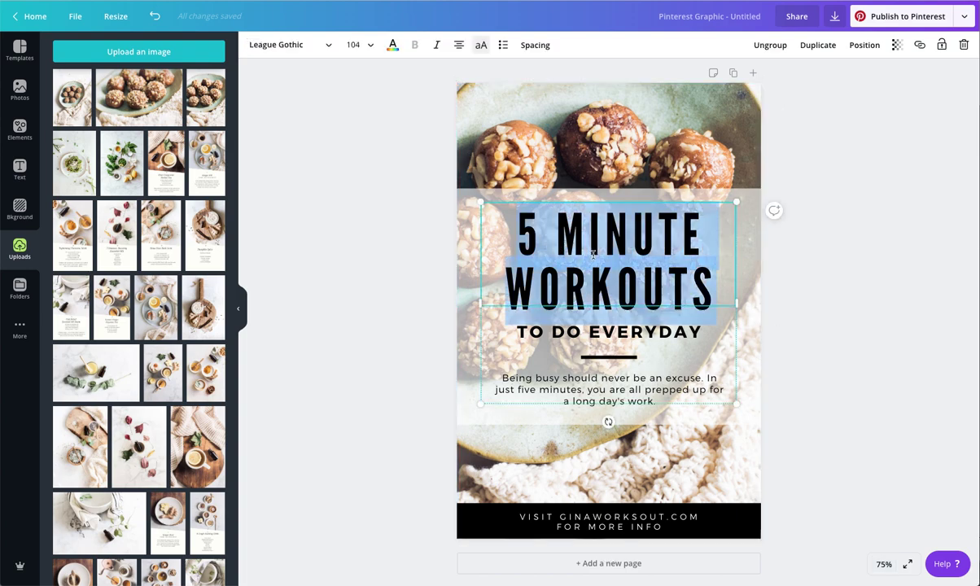
{"action": "type", "text": "PUM"}
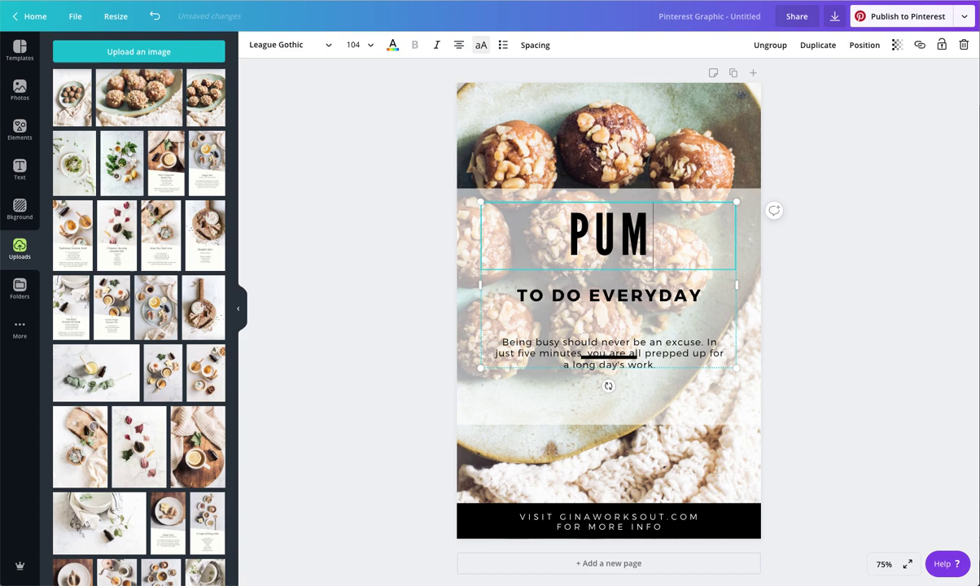
{"action": "type", "text": "PKIN "}
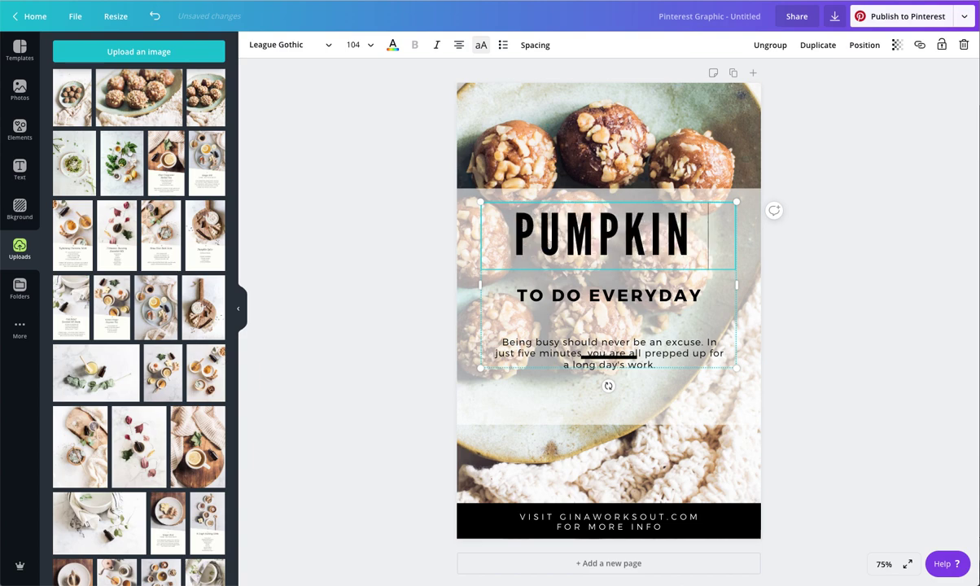
{"action": "type", "text": "SPICE"}
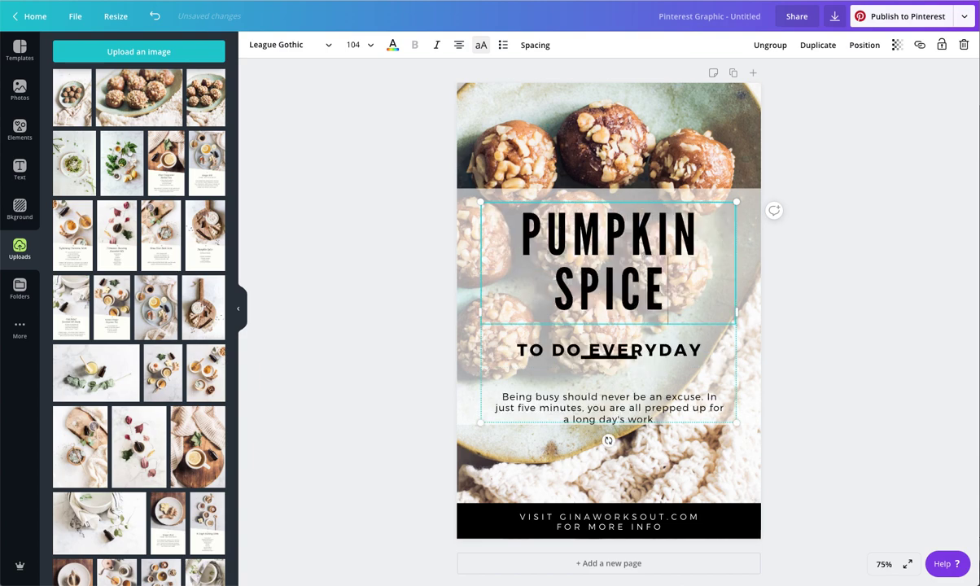
{"action": "type", "text": " KETO BALLS"}
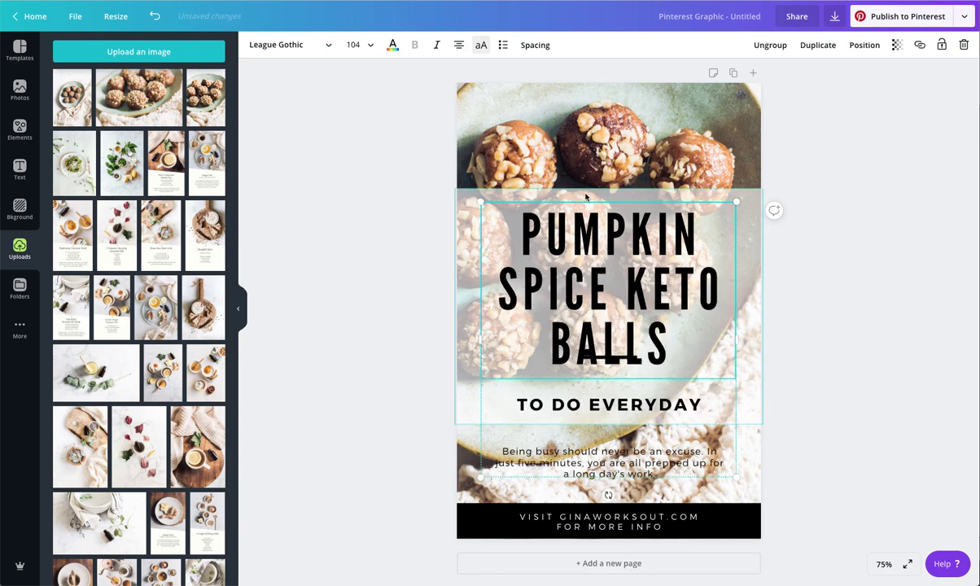
Move the short divider below the headline and change TO DO EVERYDAY to THE BEST EVER!
{"action": "left_click", "coordinate": [722, 373]}
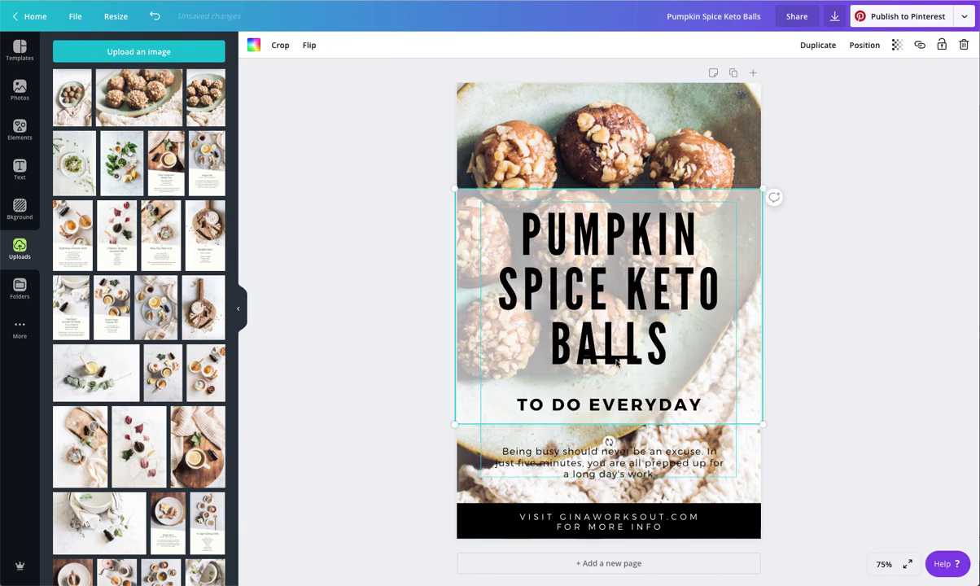
{"action": "left_click_drag", "start_coordinate": [620, 356], "coordinate": [620, 379]}
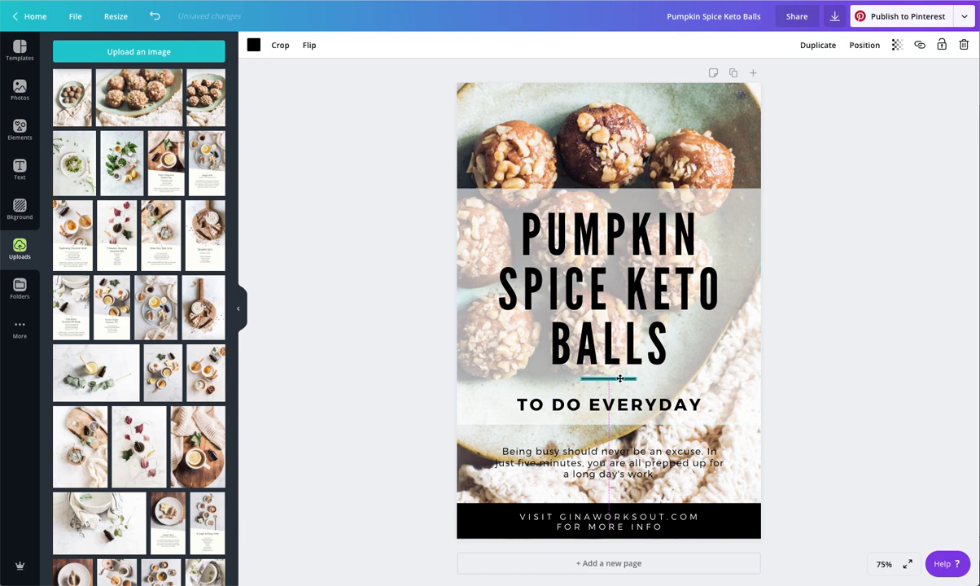
{"action": "left_click", "coordinate": [567, 404]}
{"action": "double_click", "coordinate": [567, 405]}
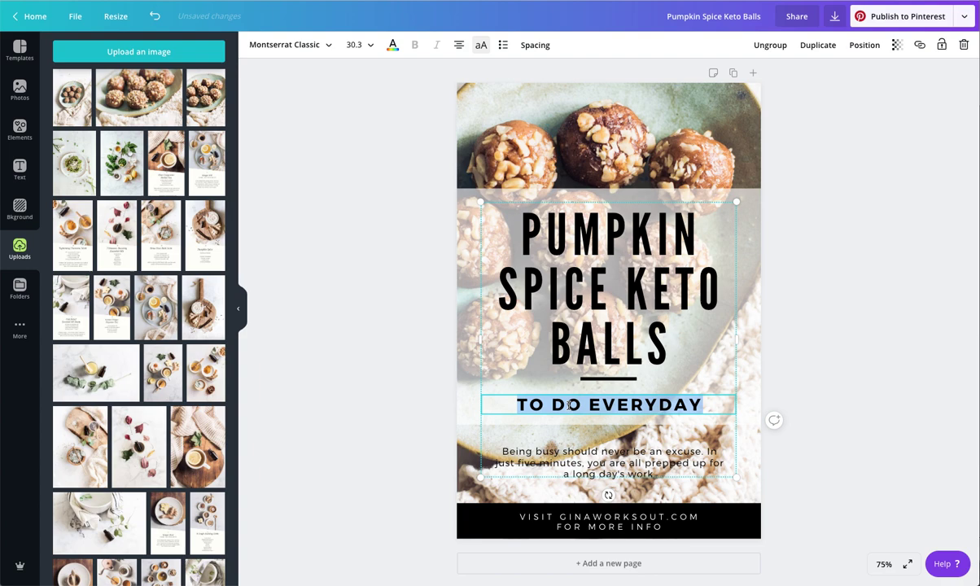
{"action": "type", "text": "THE BE"}
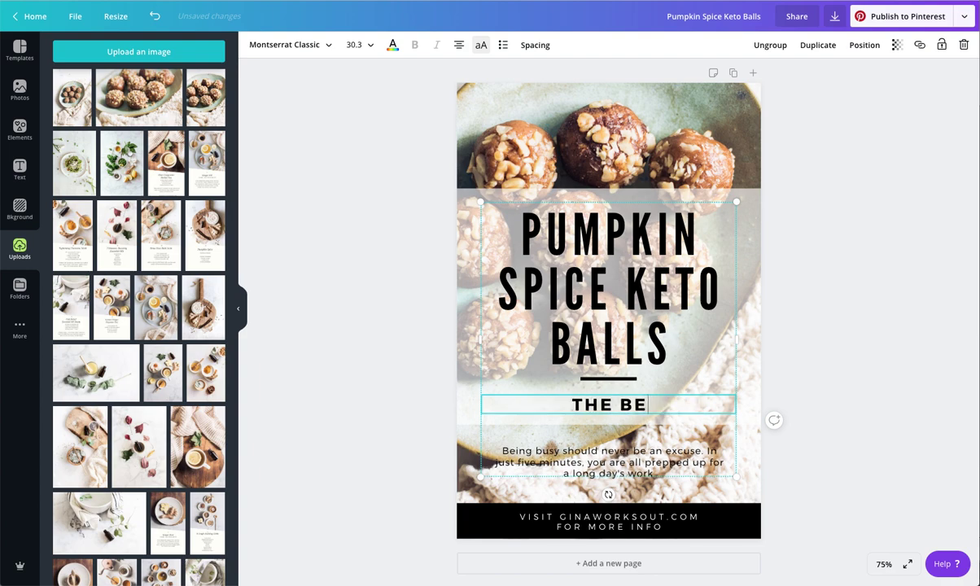
{"action": "type", "text": "ST EVER"}
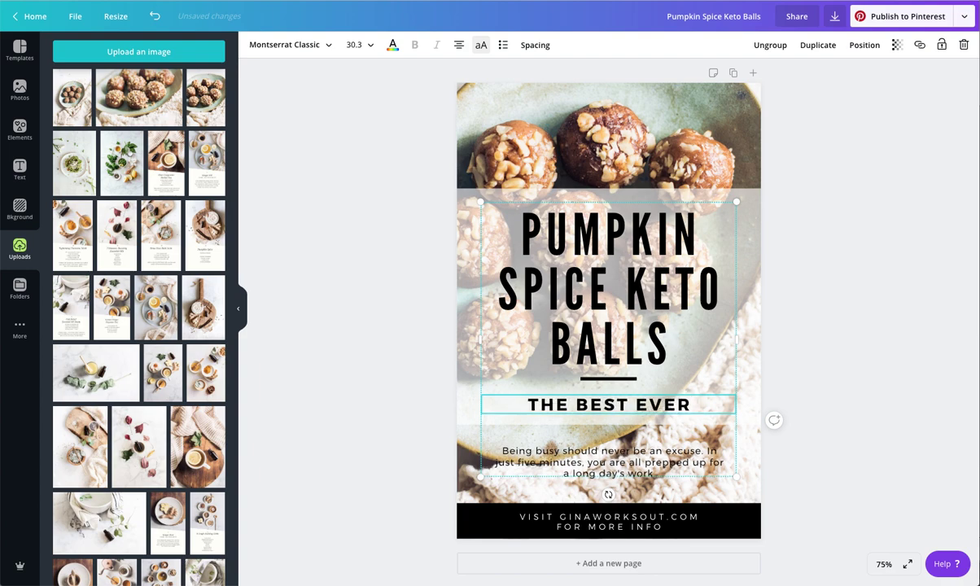
{"action": "type", "text": "!"}
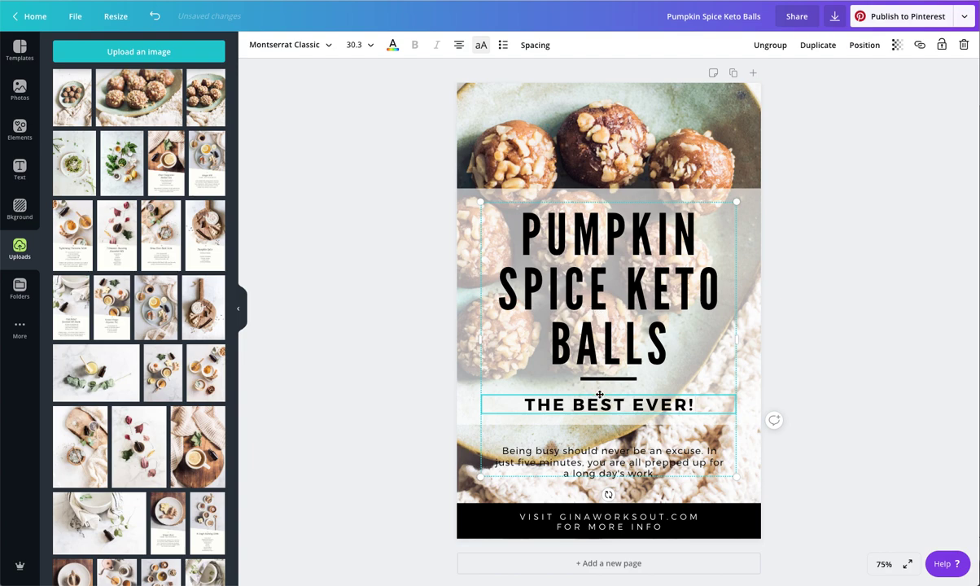
{"action": "left_click", "coordinate": [590, 460]}
{"action": "left_click", "coordinate": [590, 459]}
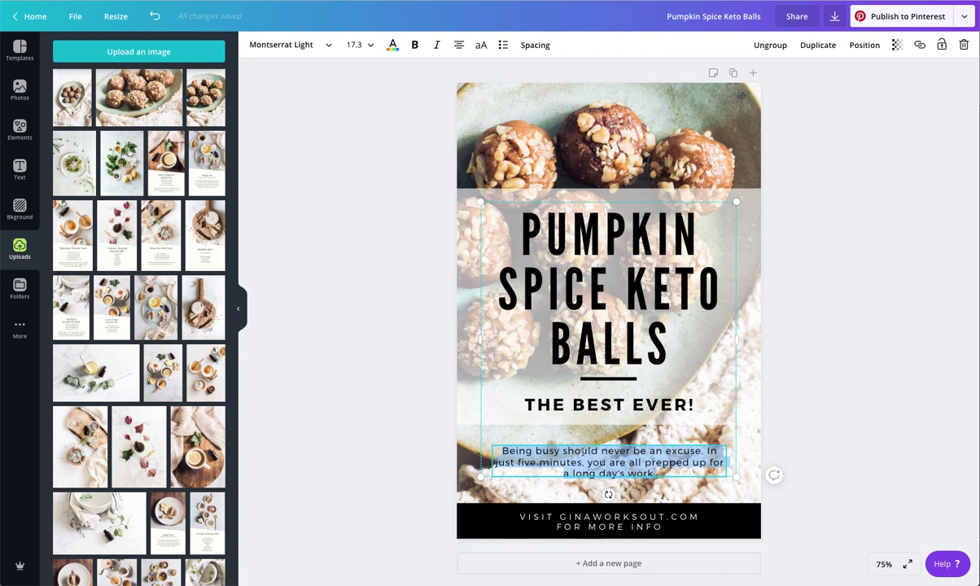
Delete the body paragraph and replace the footer text with wellnessstockshop.com.
{"action": "key", "text": "BackSpace"}
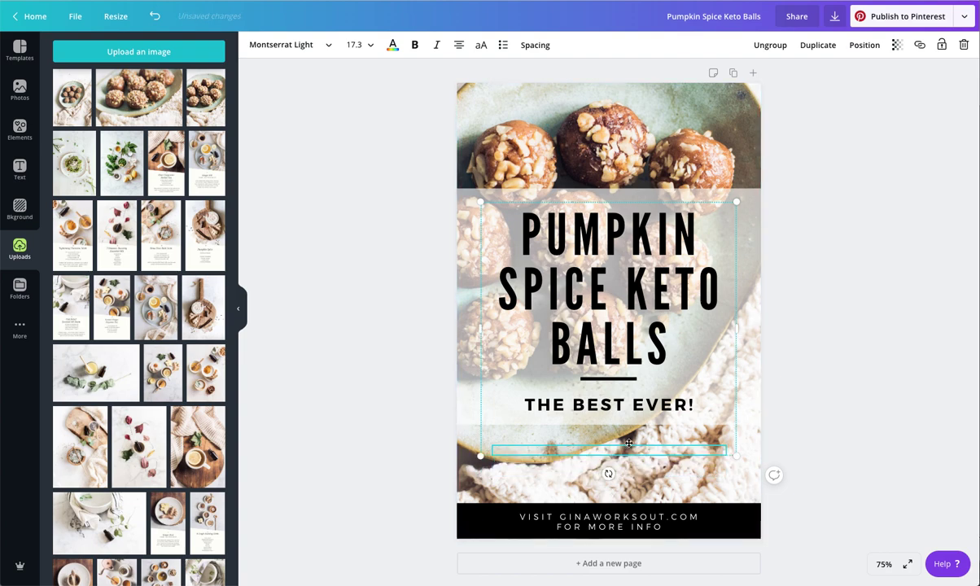
{"action": "left_click", "coordinate": [604, 521]}
{"action": "triple_click", "coordinate": [595, 520]}
{"action": "key", "text": "ctrl+a"}
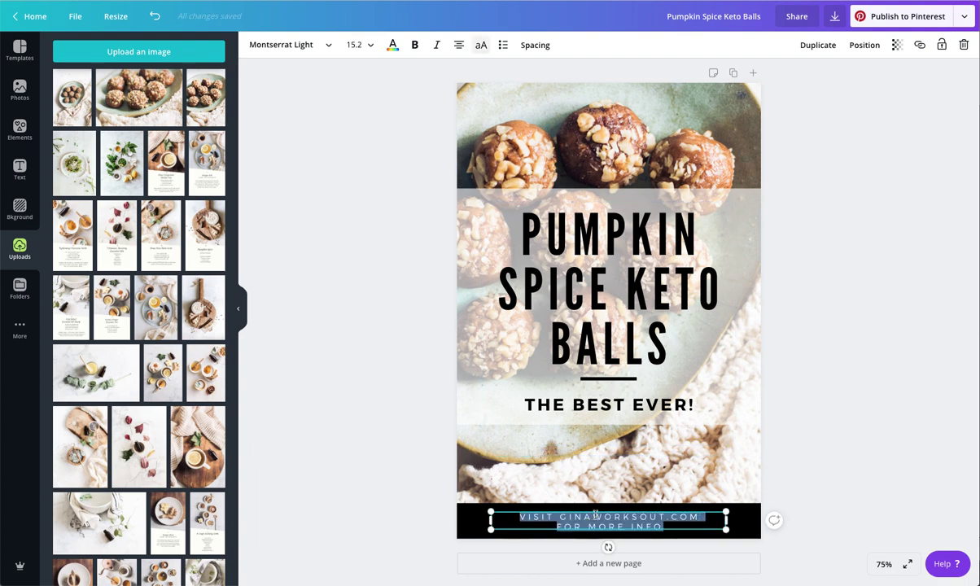
{"action": "type", "text": "wellnessstock"}
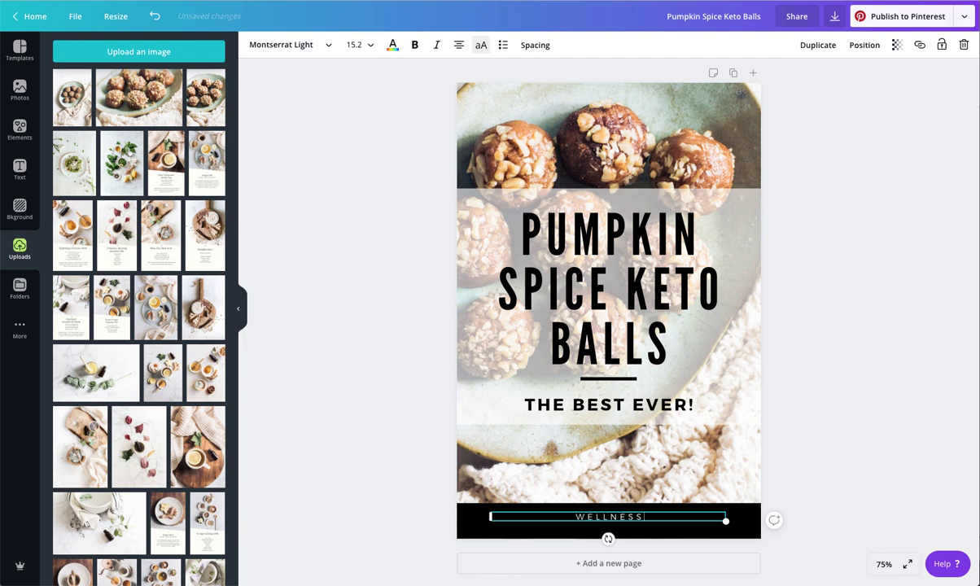
{"action": "type", "text": "shop.com"}
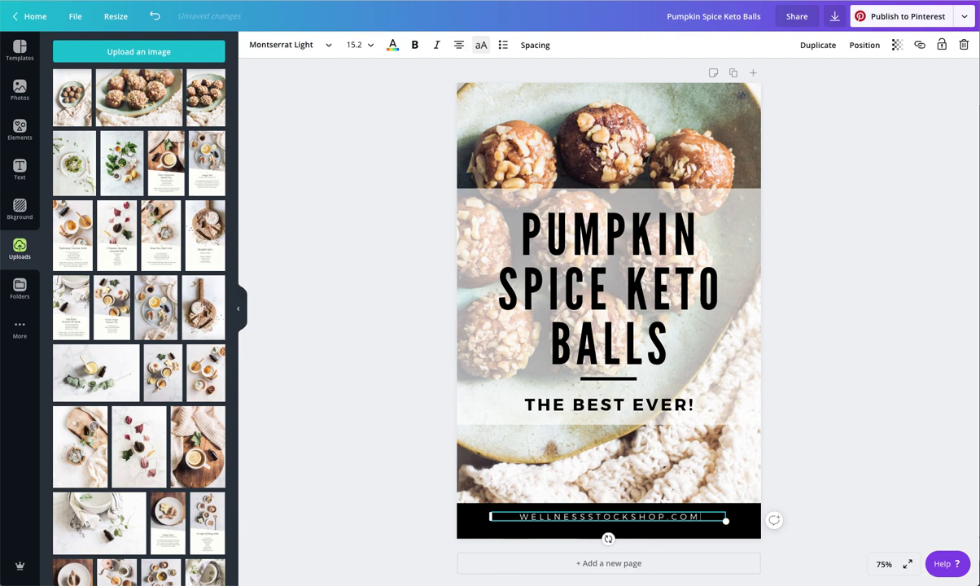
Recolour the black footer bar tan.
{"action": "left_click", "coordinate": [466, 517]}
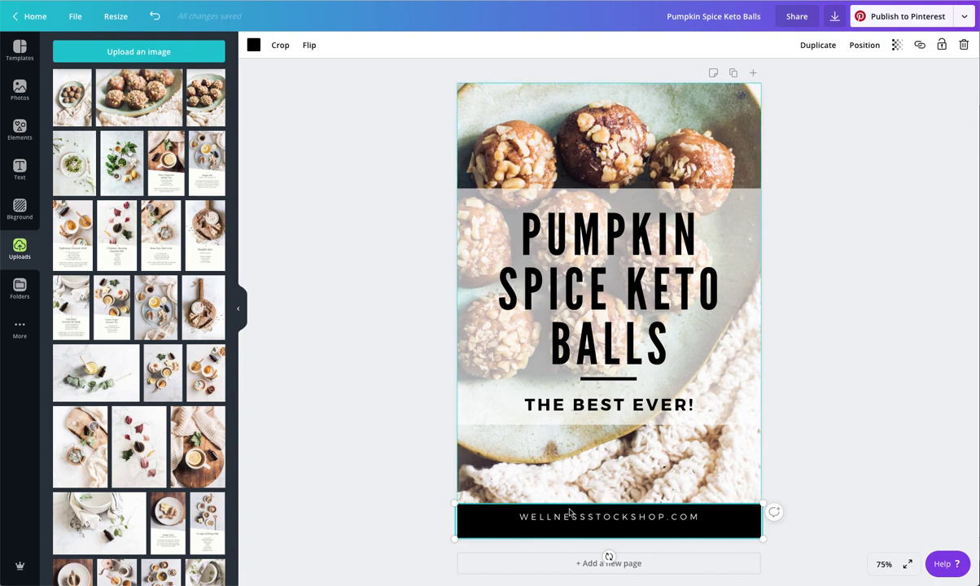
{"action": "left_click", "coordinate": [252, 46]}
{"action": "left_click", "coordinate": [212, 139]}
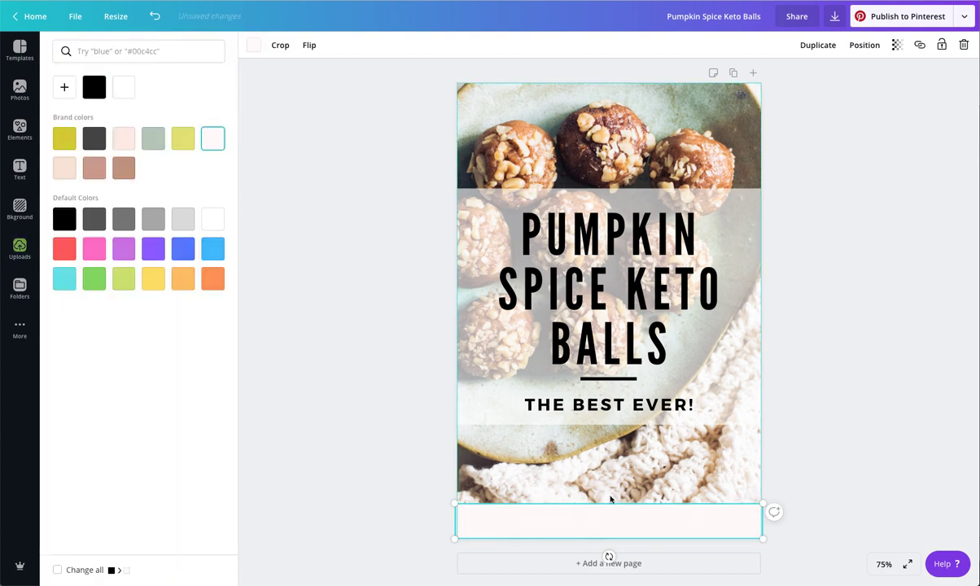
{"action": "left_click", "coordinate": [124, 168]}
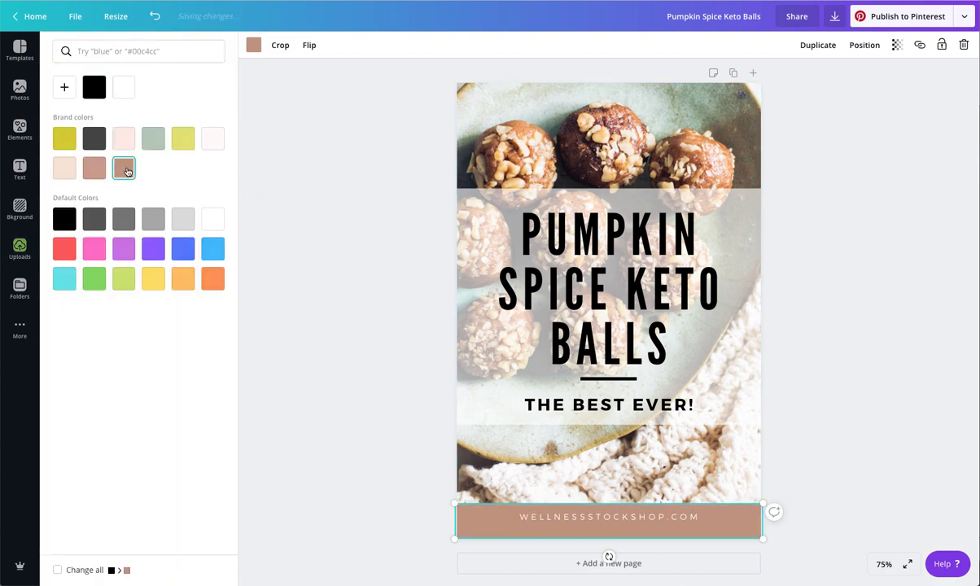
{"action": "left_click", "coordinate": [583, 517]}
{"action": "double_click", "coordinate": [487, 516]}
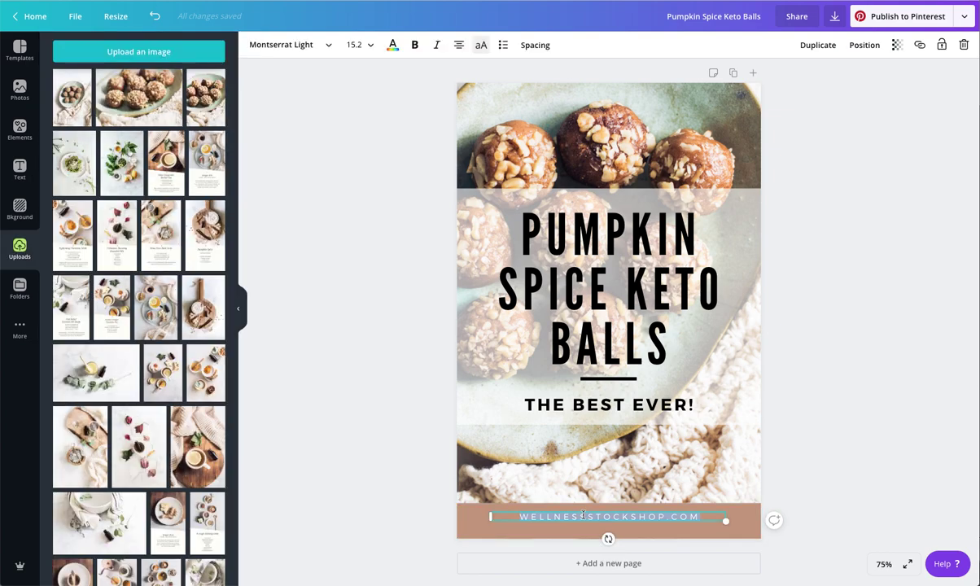
Set the footer text and THE BEST EVER! subtitle to Open Sans.
{"action": "left_click", "coordinate": [314, 46]}
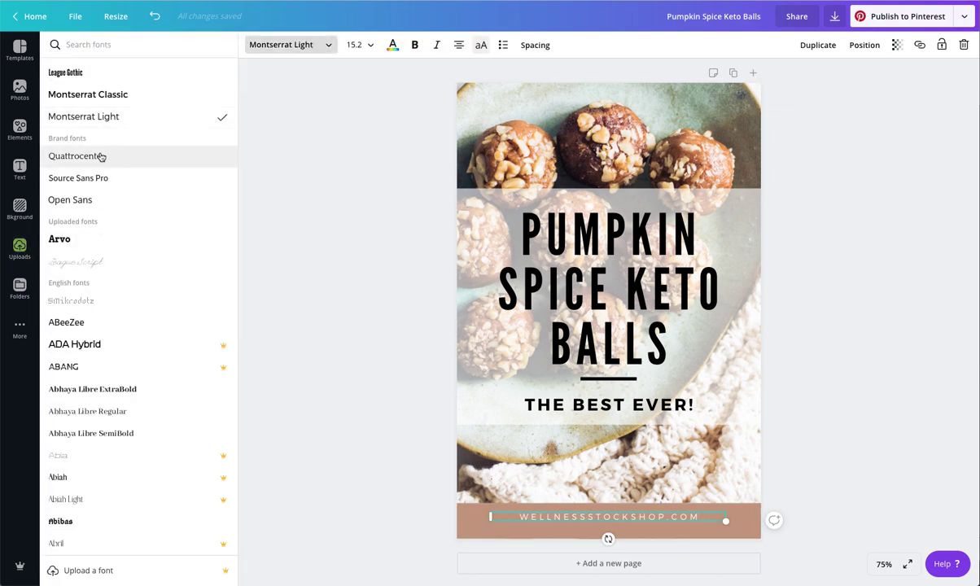
{"action": "left_click", "coordinate": [89, 202]}
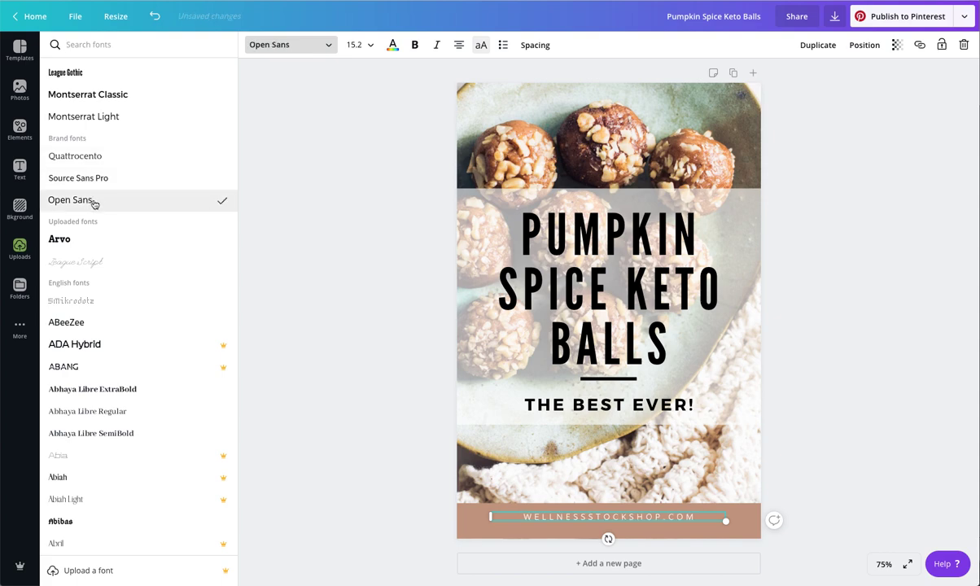
{"action": "left_click", "coordinate": [587, 408]}
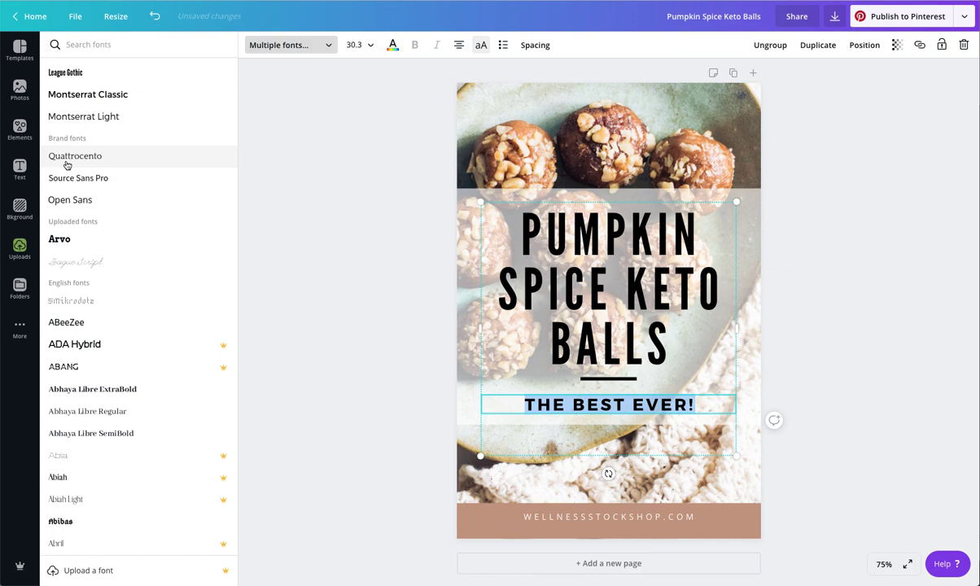
{"action": "left_click", "coordinate": [83, 204]}
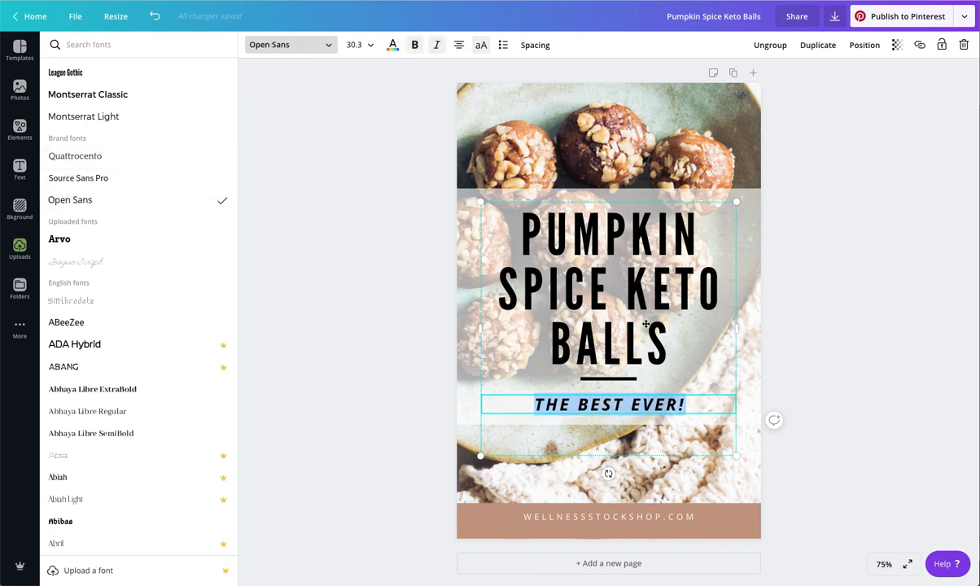
Change the PUMPKIN SPICE KETO BALLS title font to Bebas Neue Cyrillic.
{"action": "left_click", "coordinate": [571, 273]}
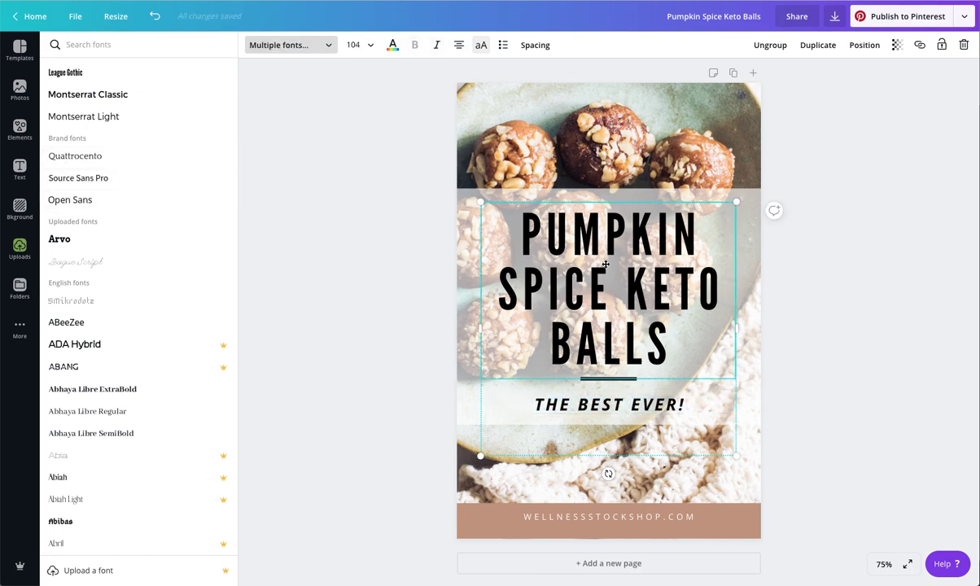
{"action": "left_click", "coordinate": [580, 253]}
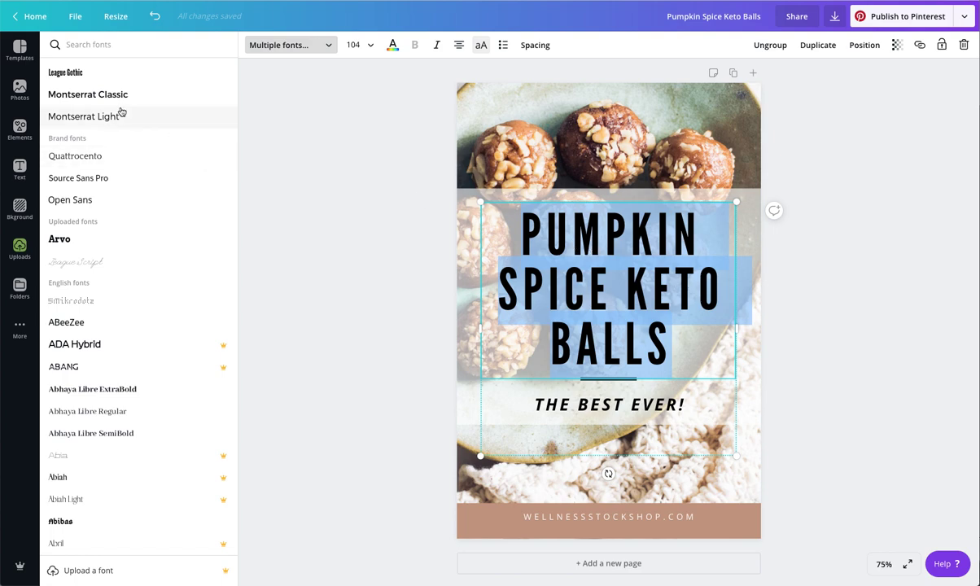
{"action": "left_click", "coordinate": [311, 47]}
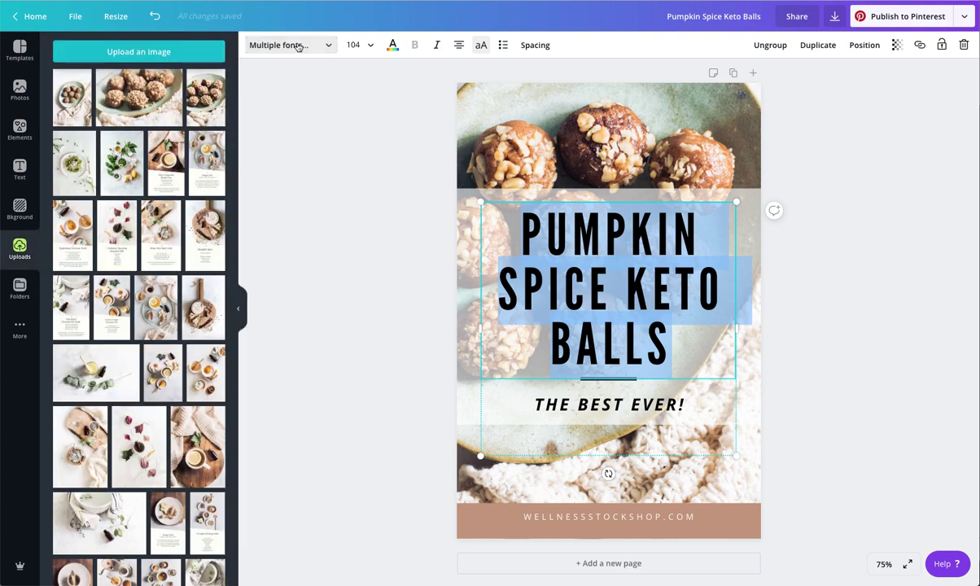
{"action": "left_click", "coordinate": [312, 50]}
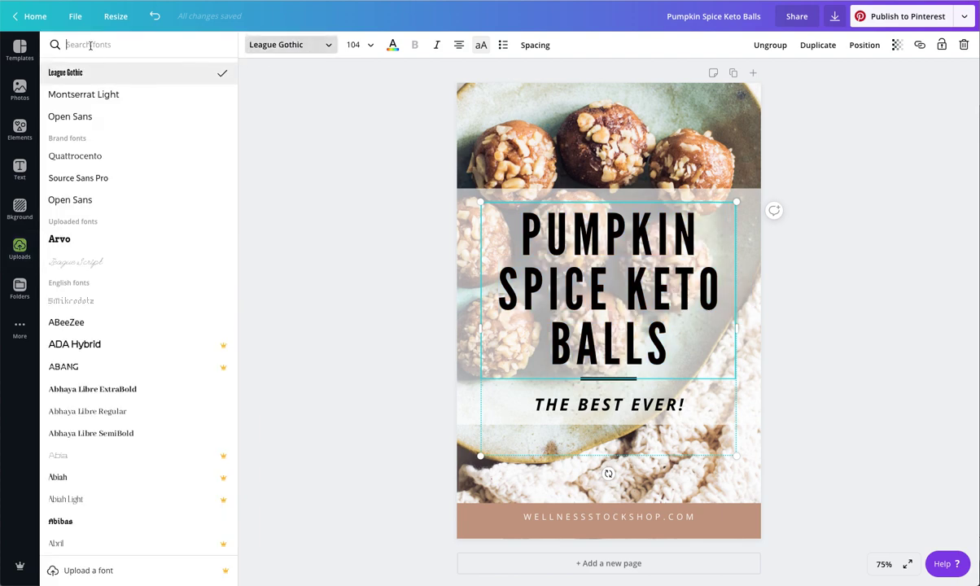
{"action": "type", "text": "beba"}
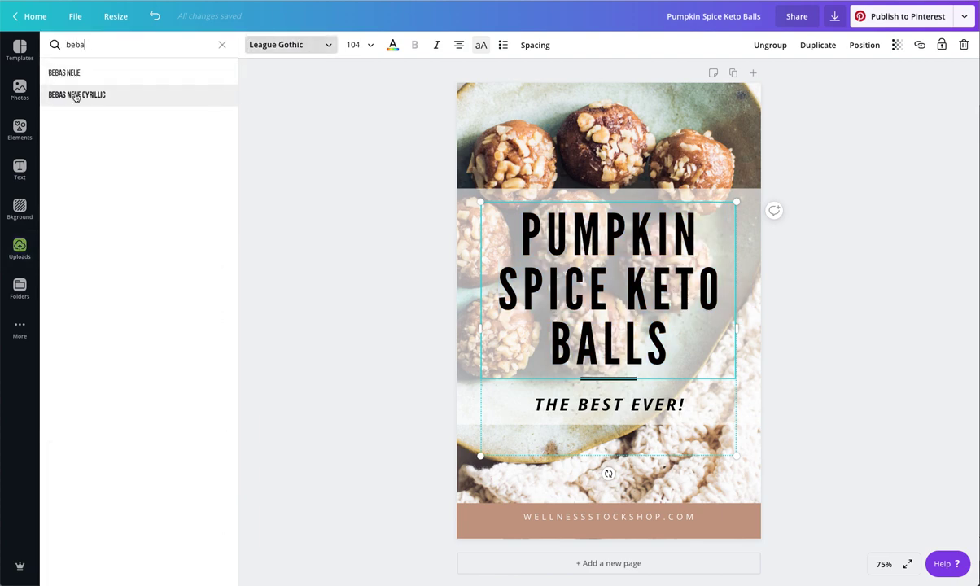
{"action": "left_click", "coordinate": [76, 96]}
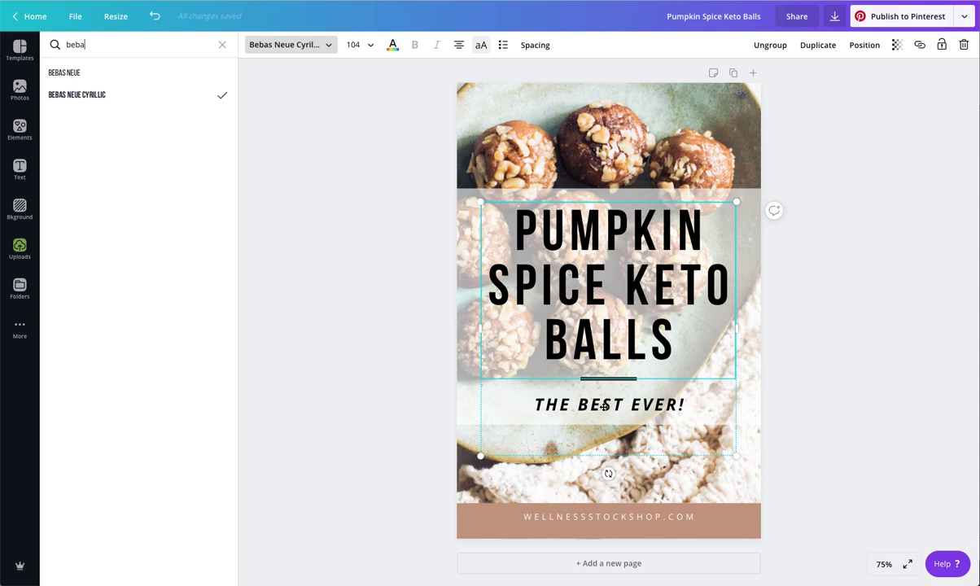
Recolour the whole PUMPKIN SPICE KETO BALLS title to a custom rust brown, #b25e31.
{"action": "double_click", "coordinate": [609, 324]}
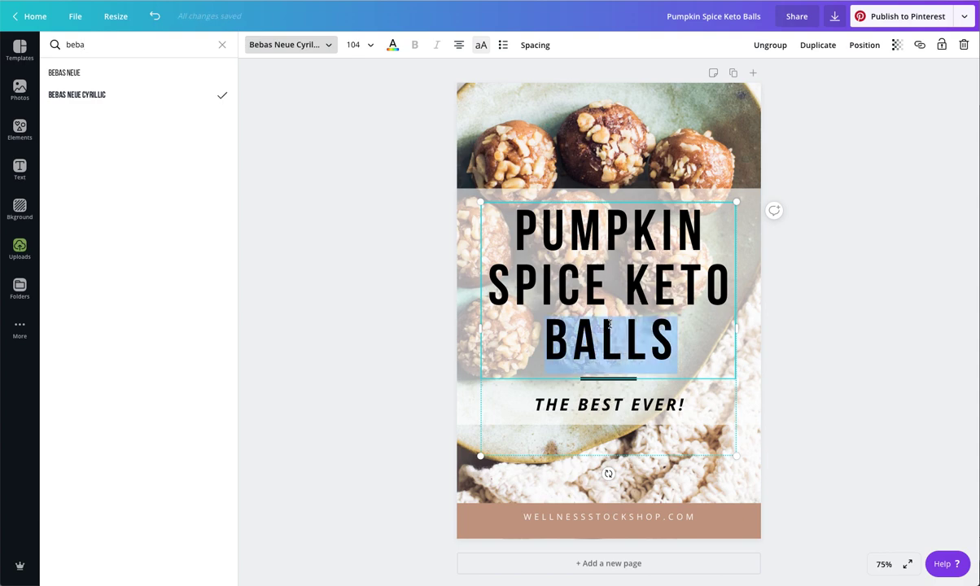
{"action": "triple_click", "coordinate": [619, 307]}
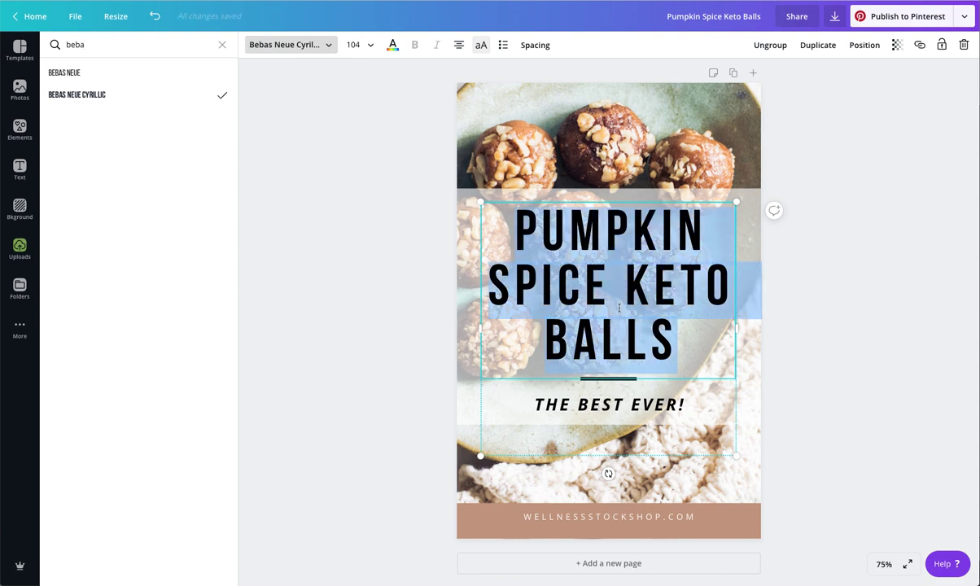
{"action": "left_click", "coordinate": [392, 47]}
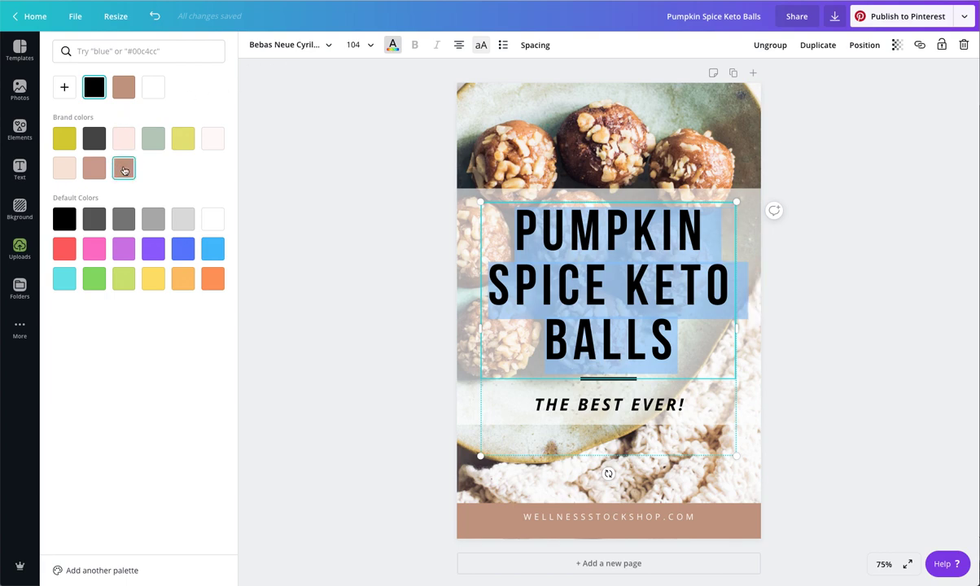
{"action": "left_click", "coordinate": [124, 169]}
{"action": "left_click", "coordinate": [70, 94]}
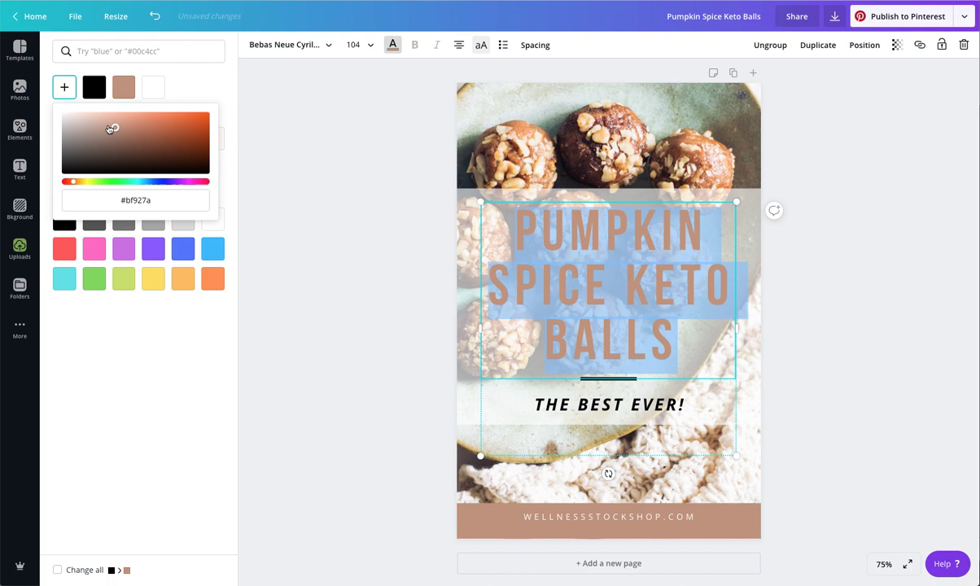
{"action": "left_click_drag", "start_coordinate": [115, 128], "coordinate": [169, 130]}
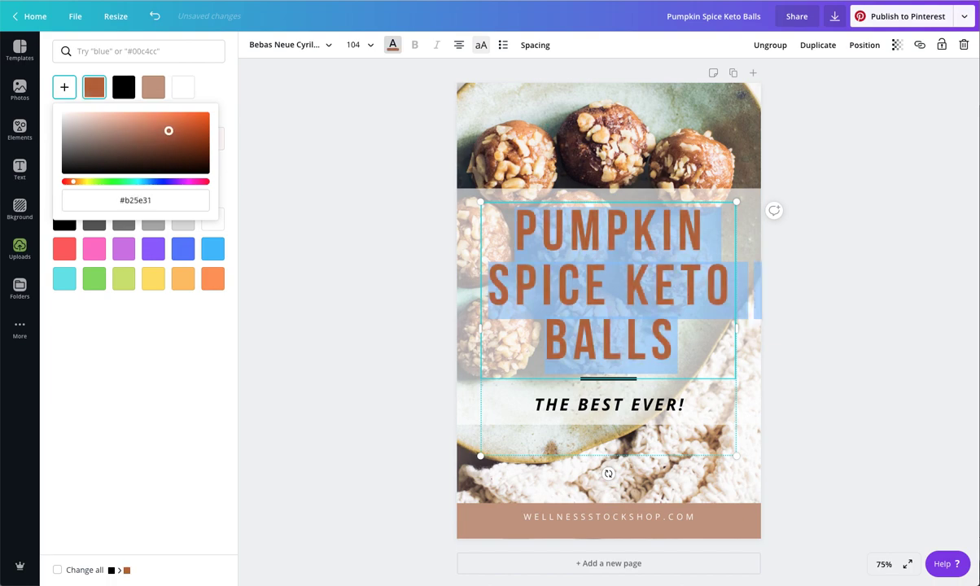
{"action": "key", "text": "Escape"}
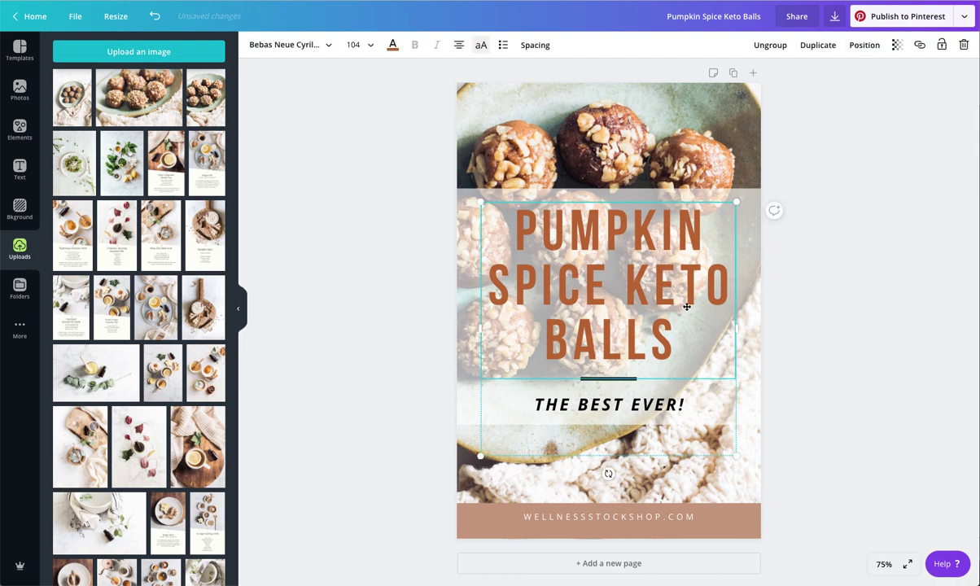
Raise the pale overlay box's transparency from 63 to 74.
{"action": "left_click", "coordinate": [462, 199]}
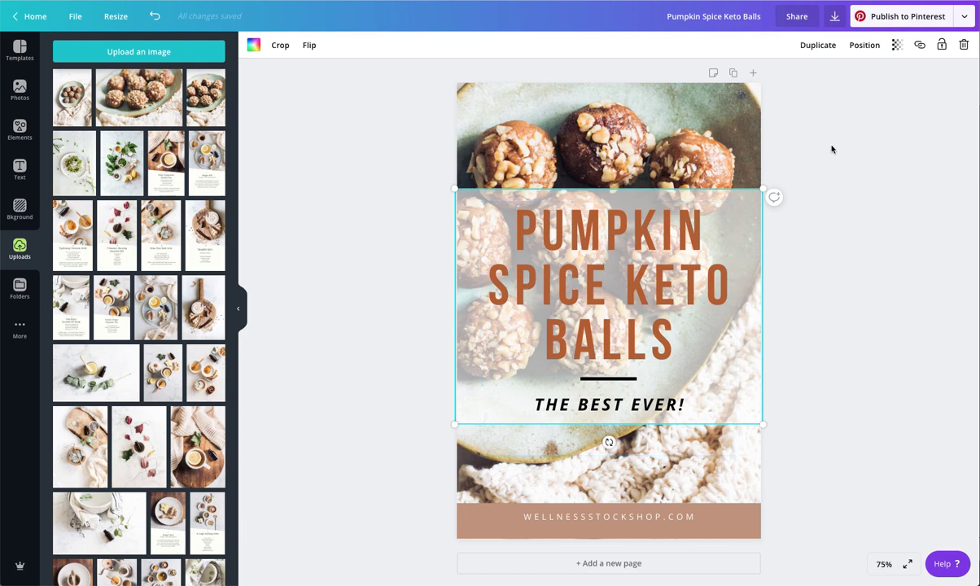
{"action": "left_click", "coordinate": [895, 46]}
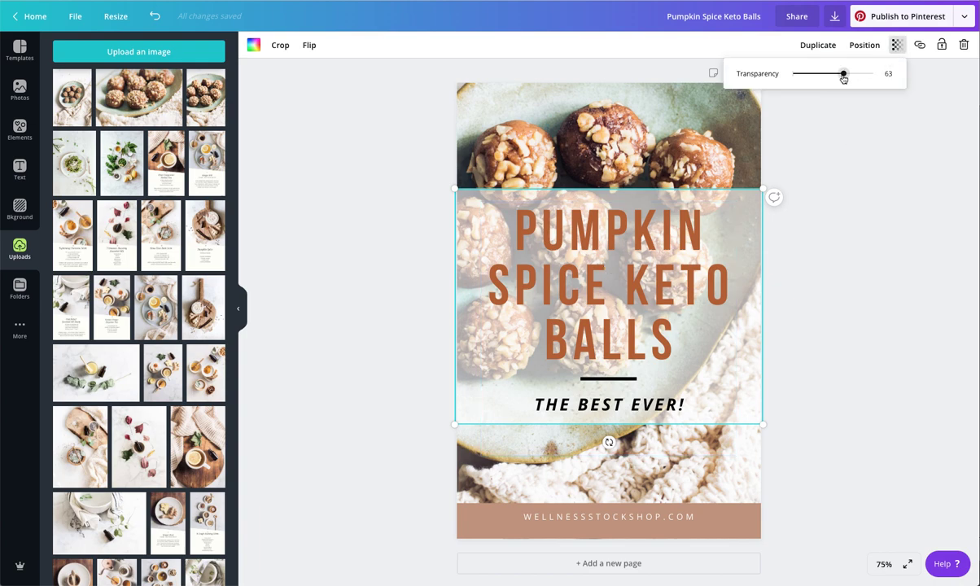
{"action": "left_click_drag", "start_coordinate": [843, 75], "coordinate": [852, 79]}
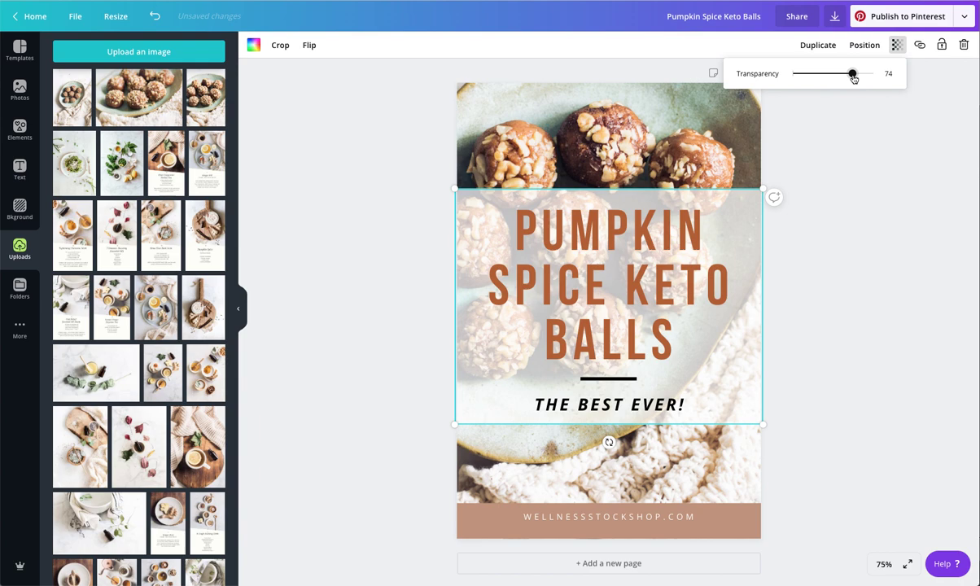
{"action": "left_click", "coordinate": [810, 259]}
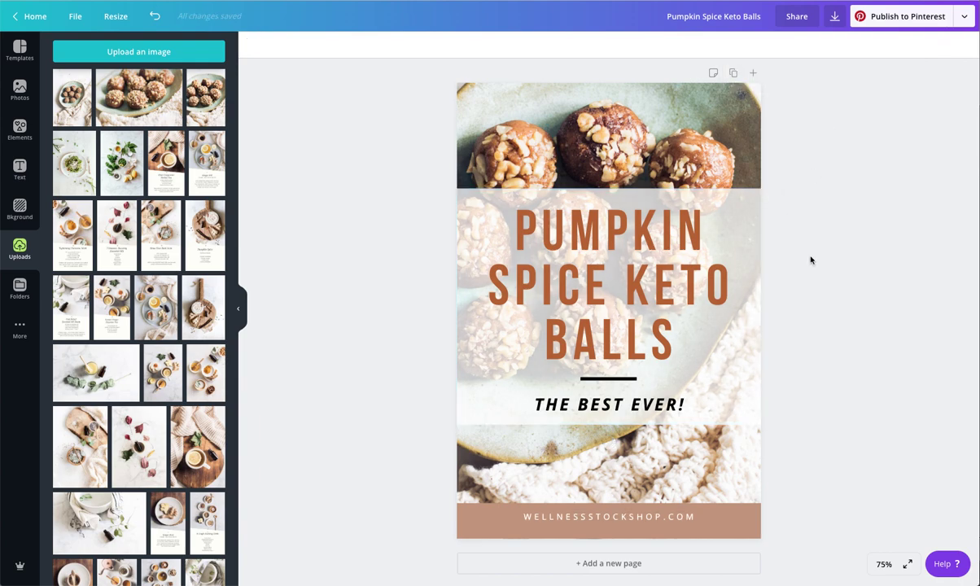
Colour the THE BEST EVER! subtitle with the dark grey brand colour.
{"action": "double_click", "coordinate": [609, 404]}
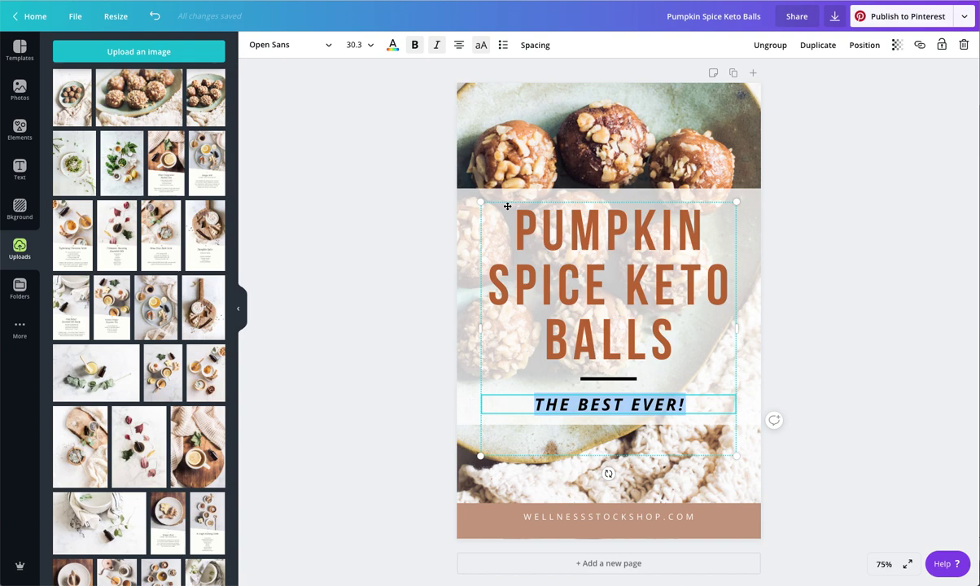
{"action": "left_click", "coordinate": [392, 45]}
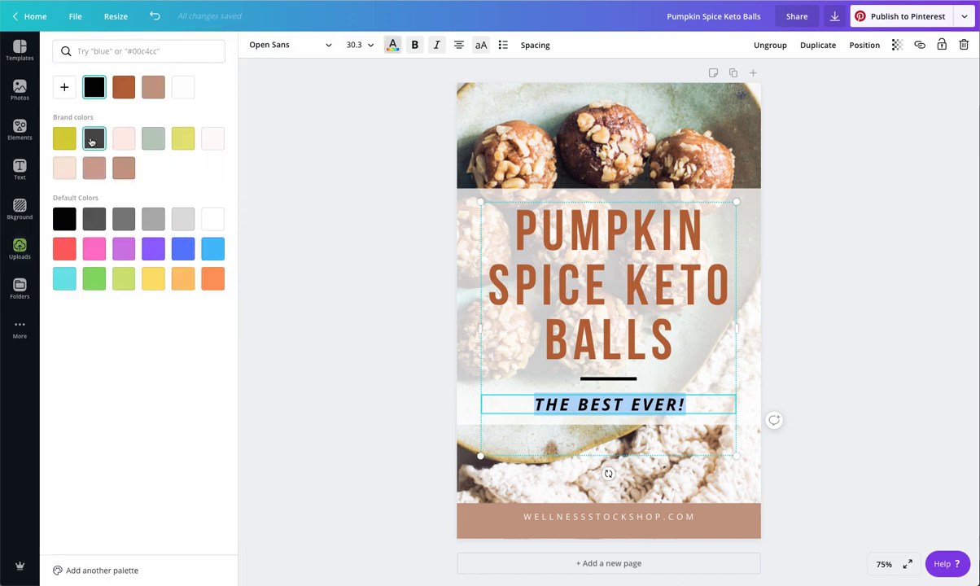
{"action": "left_click", "coordinate": [91, 142]}
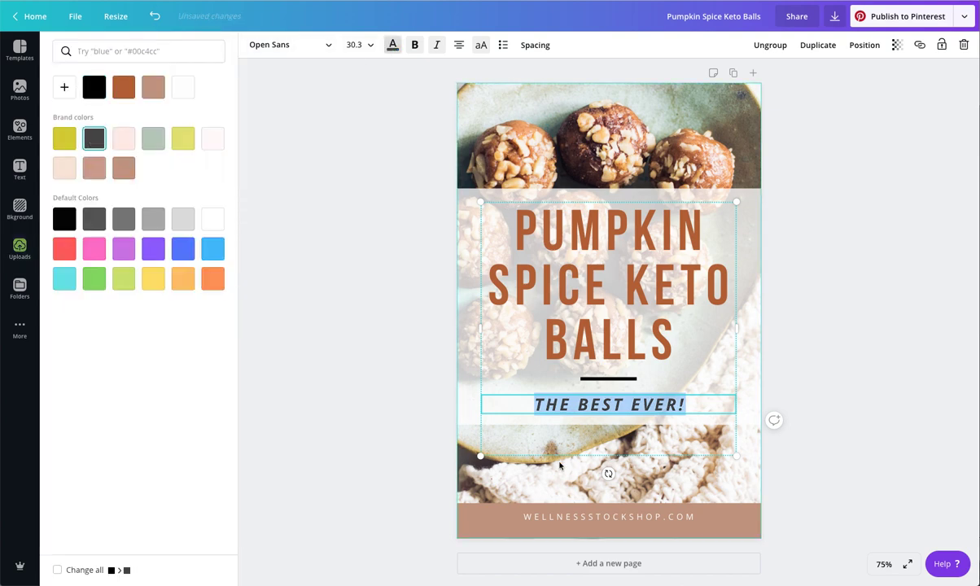
Recolour the divider line under the title with the tan brand colour.
{"action": "left_click", "coordinate": [616, 380]}
{"action": "left_click", "coordinate": [253, 46]}
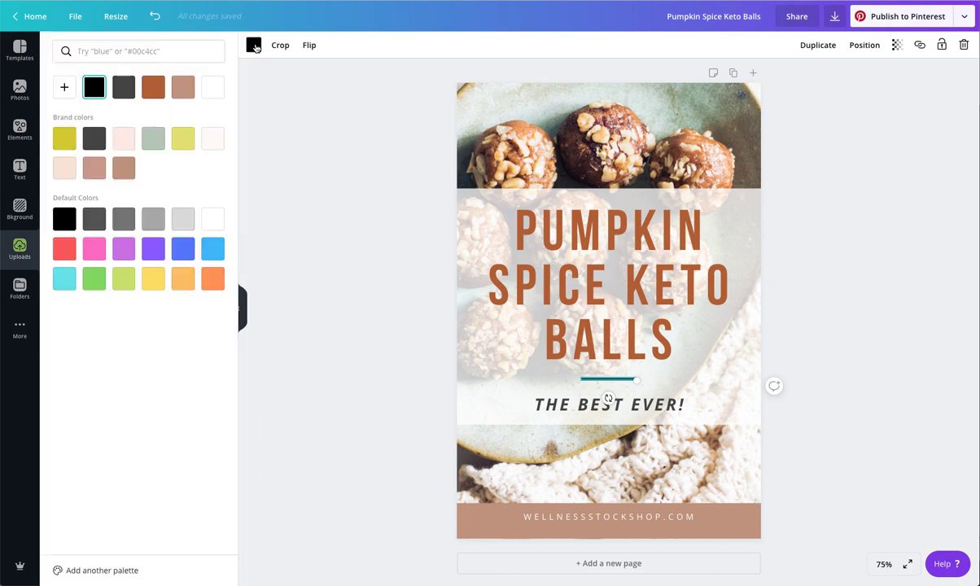
{"action": "left_click", "coordinate": [124, 168]}
{"action": "left_click", "coordinate": [341, 271]}
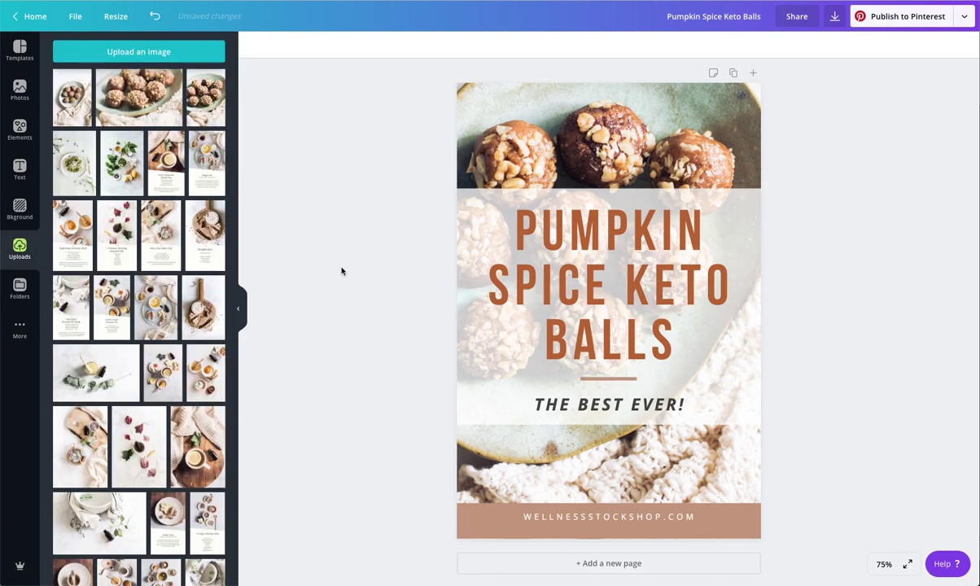